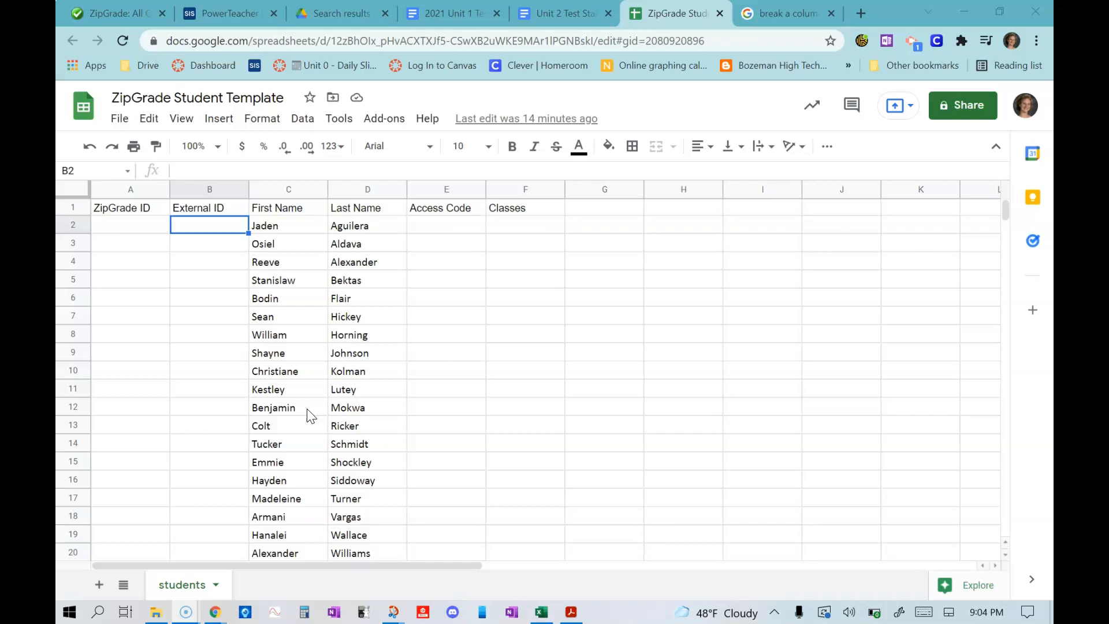
- Enter 401 as the first student's ZipGrade ID in cell A2
{"action": "left_click", "coordinate": [126, 226]}
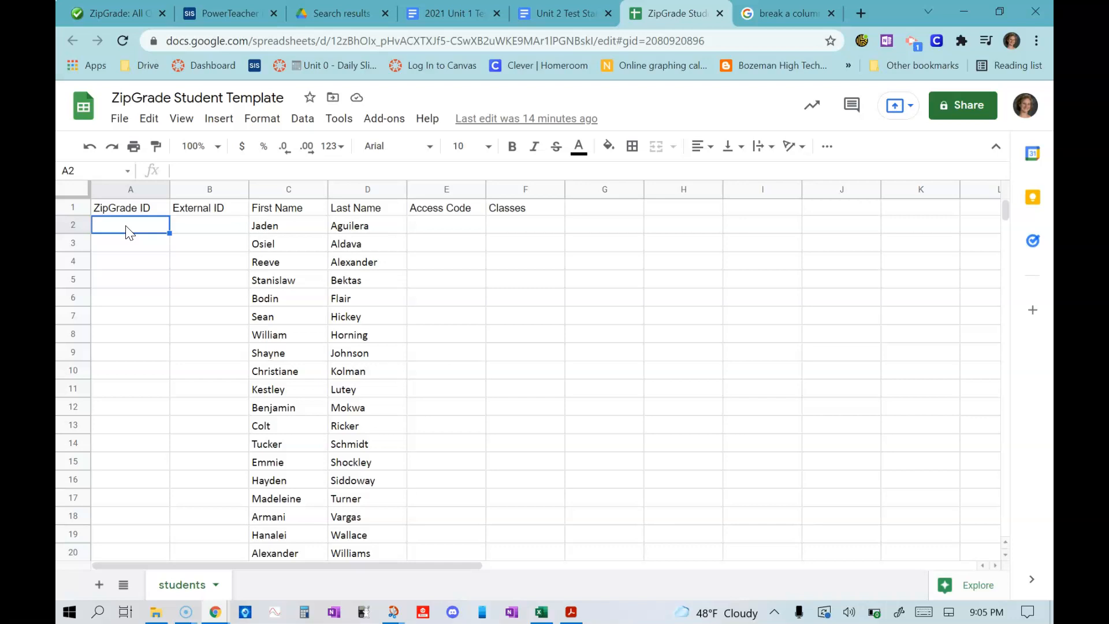
{"action": "type", "text": "401"}
{"action": "key", "text": "Return"}
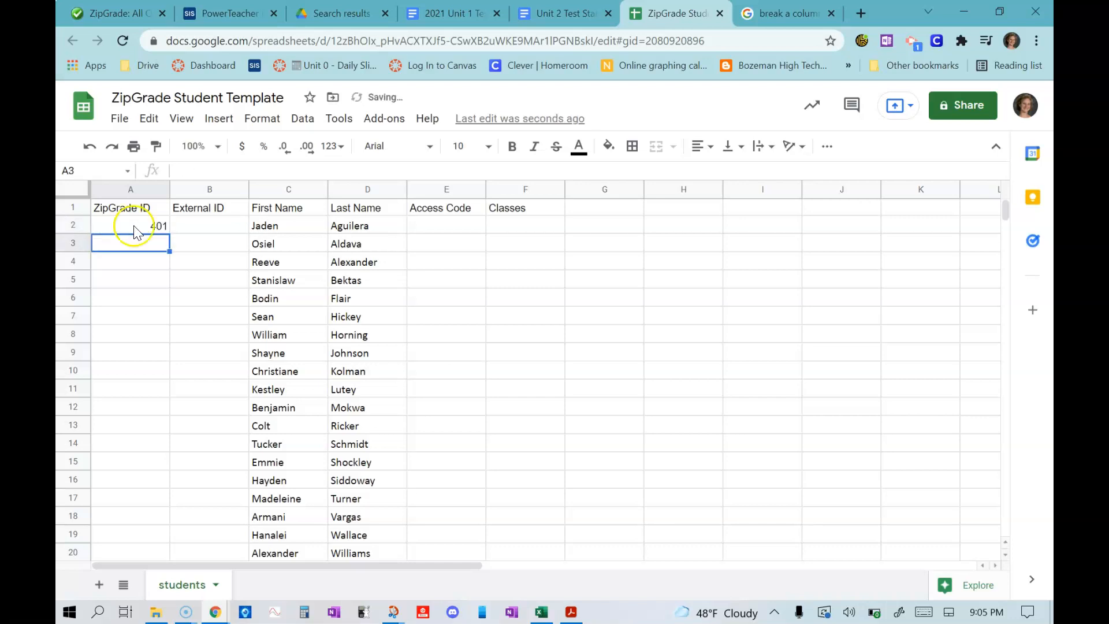
{"action": "left_click", "coordinate": [145, 228]}
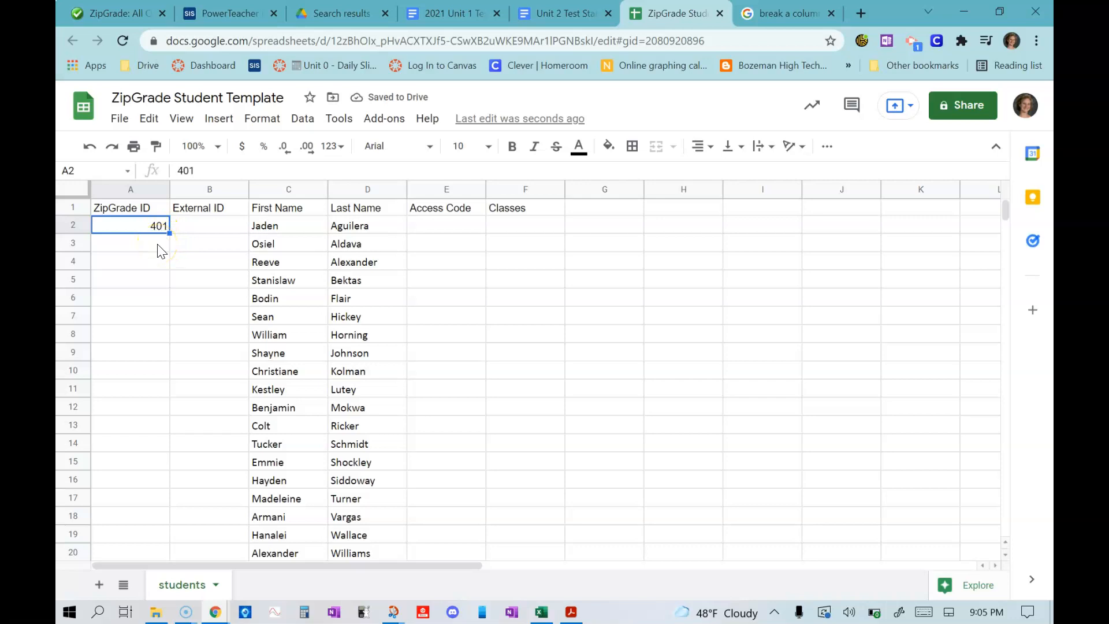
- Enter the formula =A2+1 in cell A3 to generate the second student's ZipGrade ID
{"action": "left_click", "coordinate": [159, 250]}
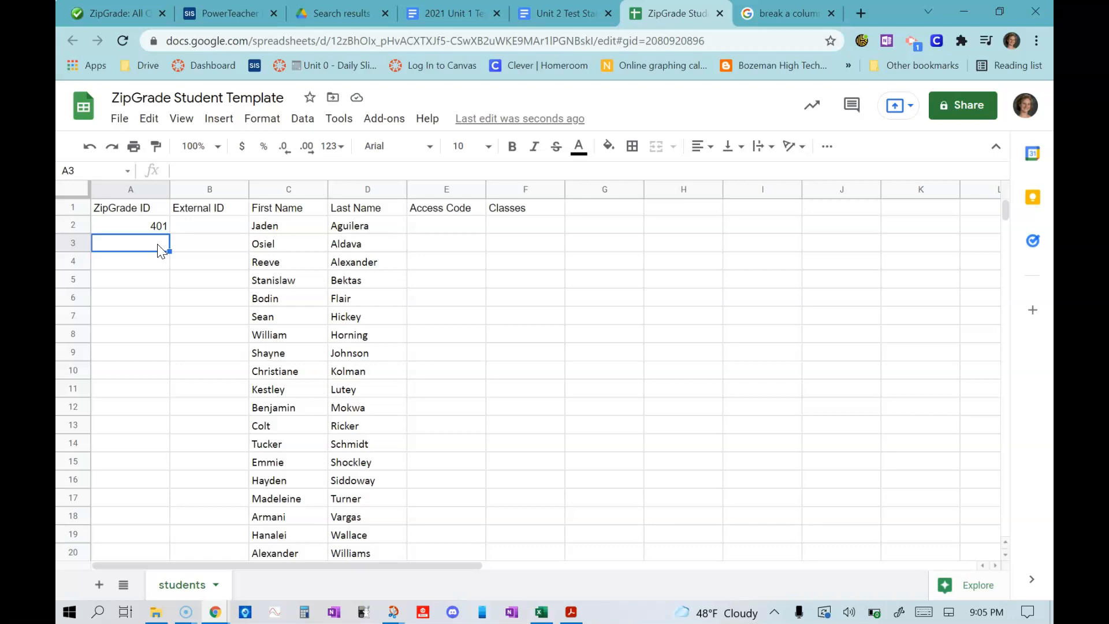
{"action": "type", "text": "="}
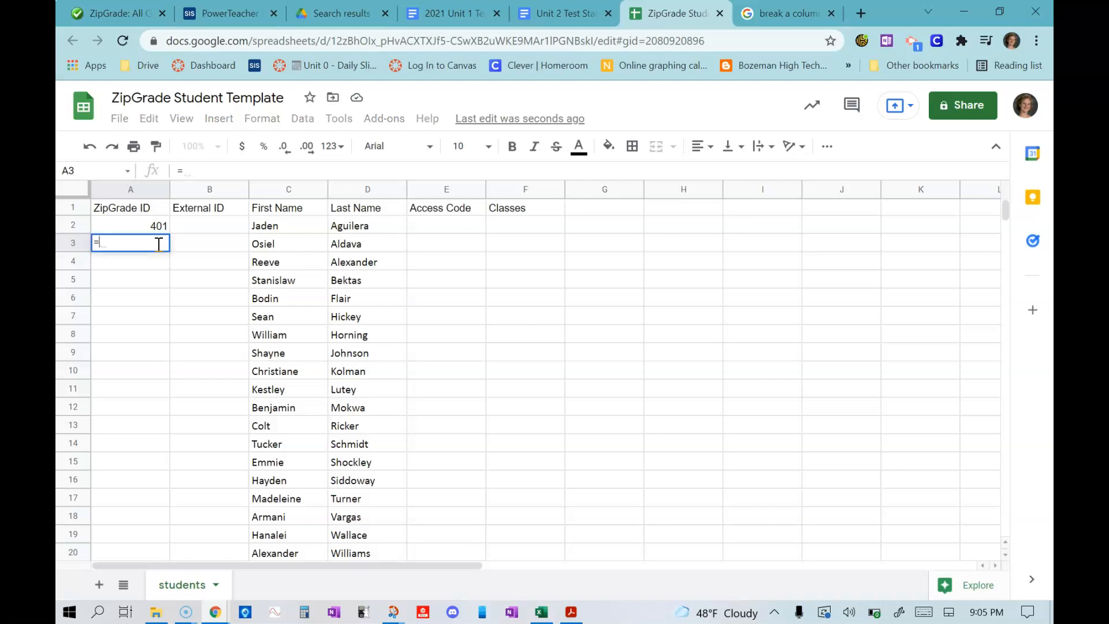
{"action": "left_click", "coordinate": [155, 227]}
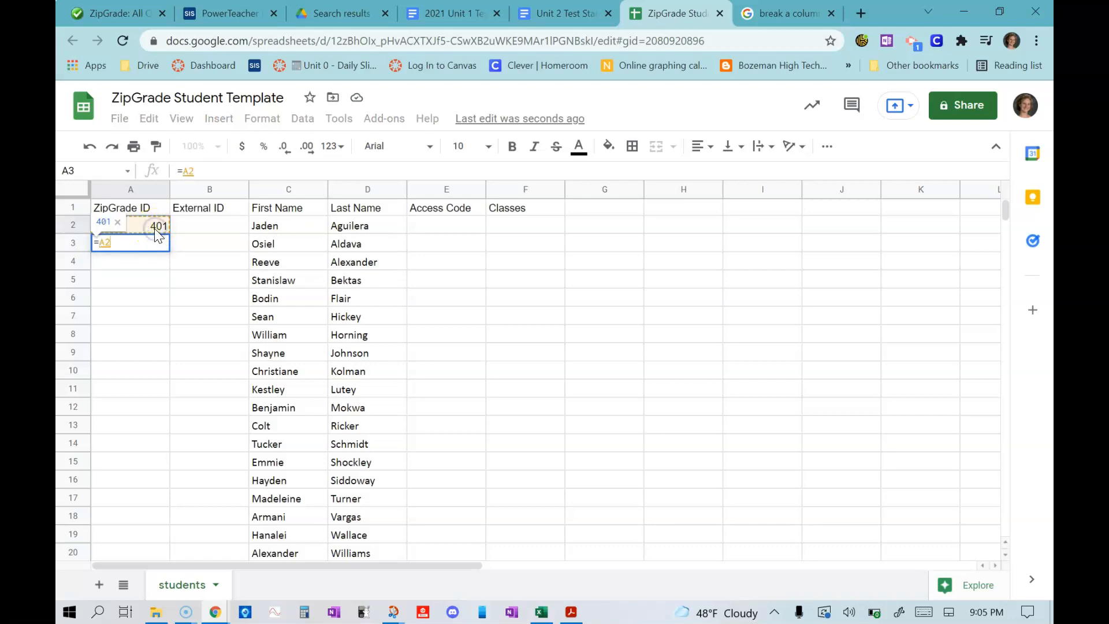
{"action": "type", "text": "+1"}
{"action": "key", "text": "Return"}
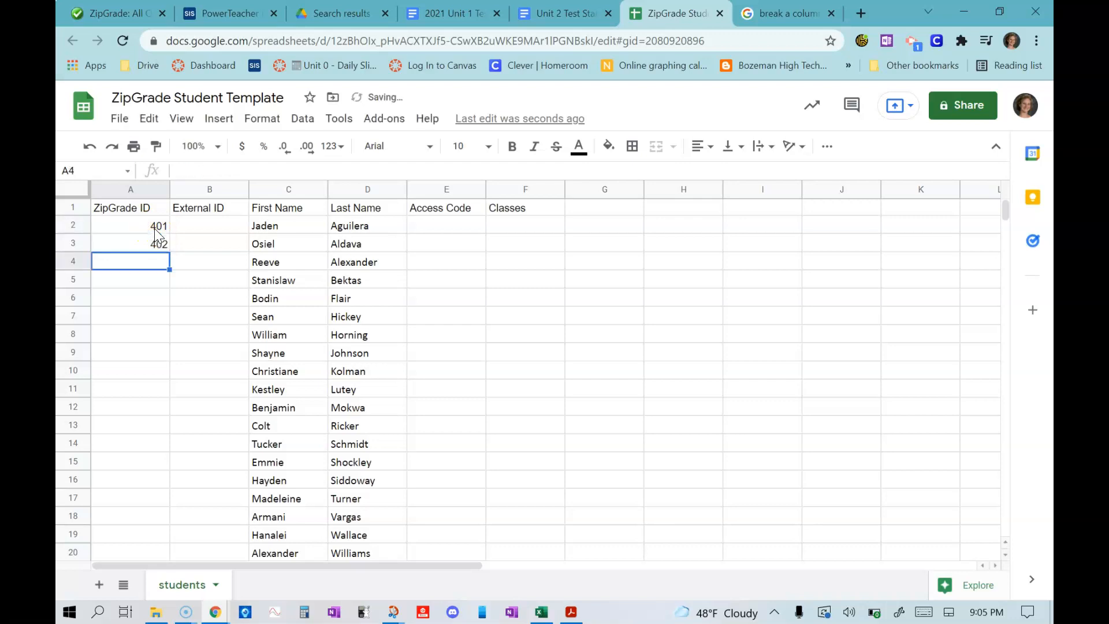
- Fill the A3 formula down through A20 so every listed student gets a sequential ZipGrade ID
{"action": "left_click", "coordinate": [157, 245]}
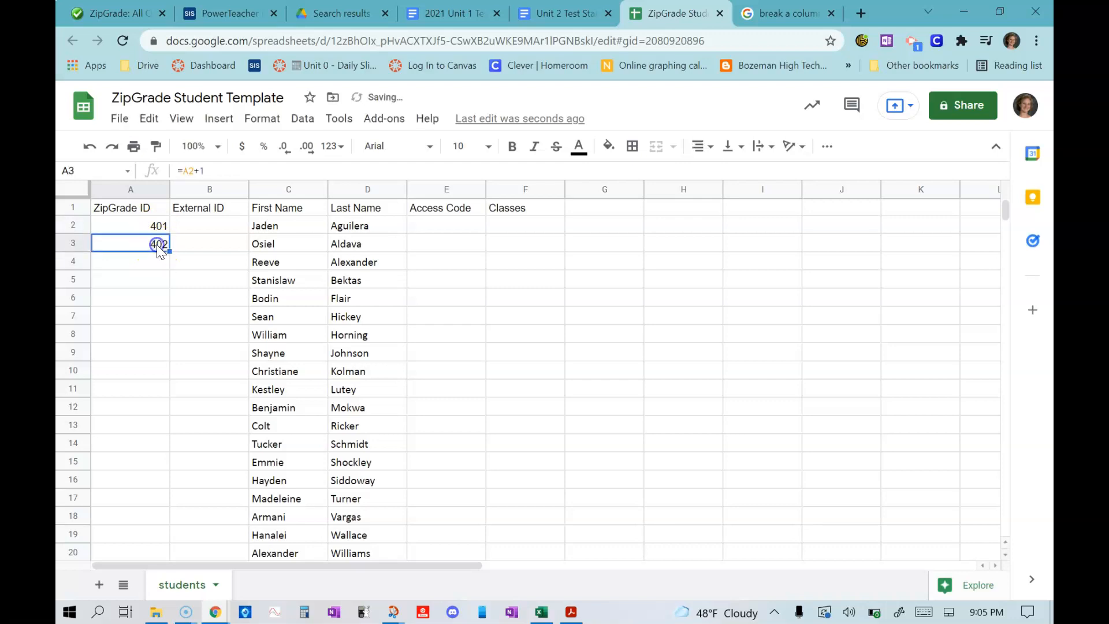
{"action": "left_click_drag", "start_coordinate": [168, 248], "coordinate": [161, 416]}
{"action": "scroll", "coordinate": [162, 419], "scroll_direction": "up", "scroll_amount": 3}
{"action": "left_click", "coordinate": [162, 228]}
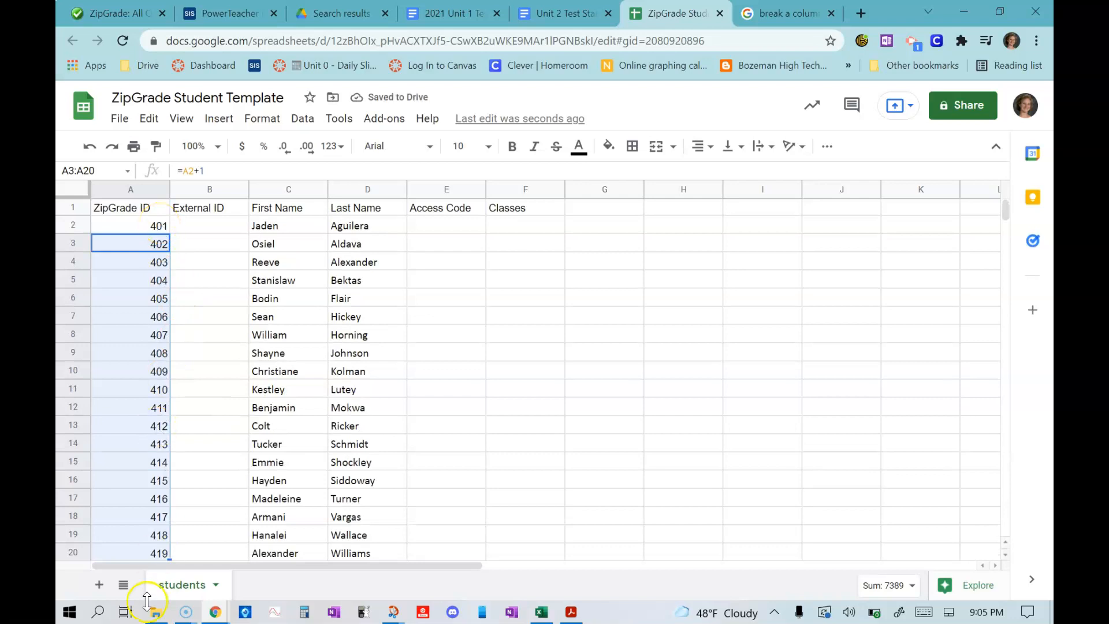
{"action": "scroll", "coordinate": [166, 540], "scroll_direction": "down", "scroll_amount": 1}
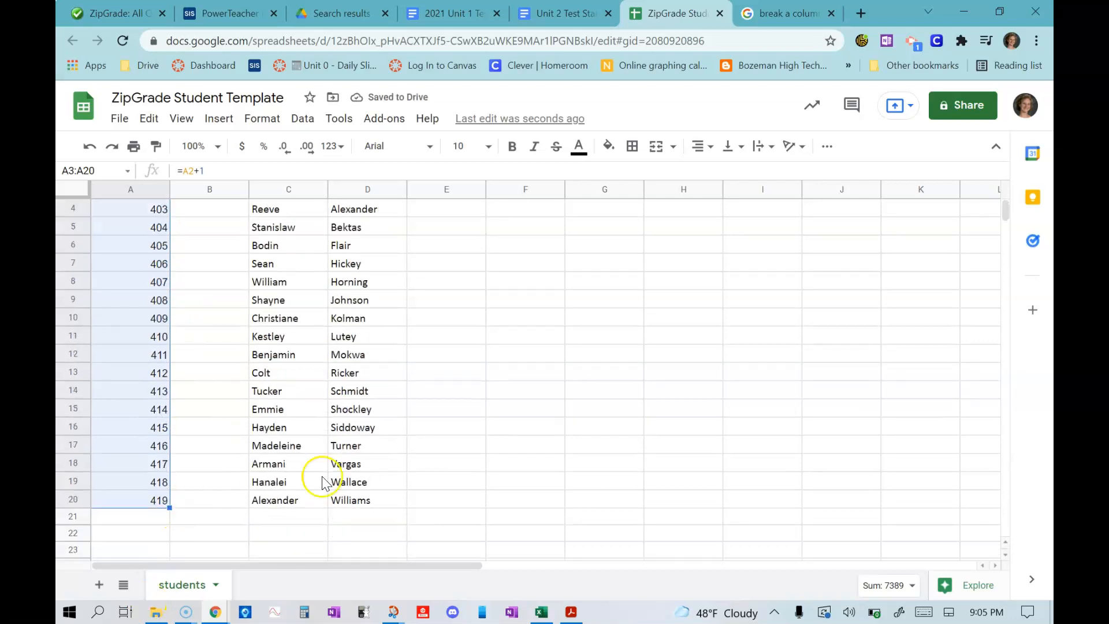
{"action": "scroll", "coordinate": [372, 488], "scroll_direction": "up", "scroll_amount": 1}
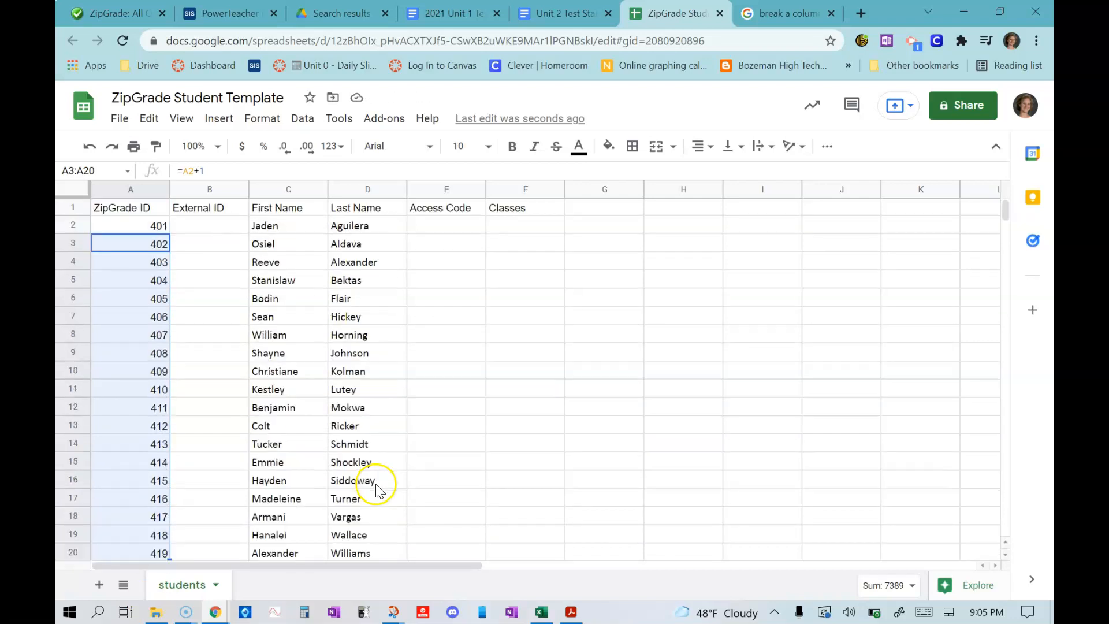
- Enter Study Hall 2021 as the first student's class in cell F2
{"action": "left_click", "coordinate": [516, 226]}
{"action": "type", "text": "Study Hall 2021"}
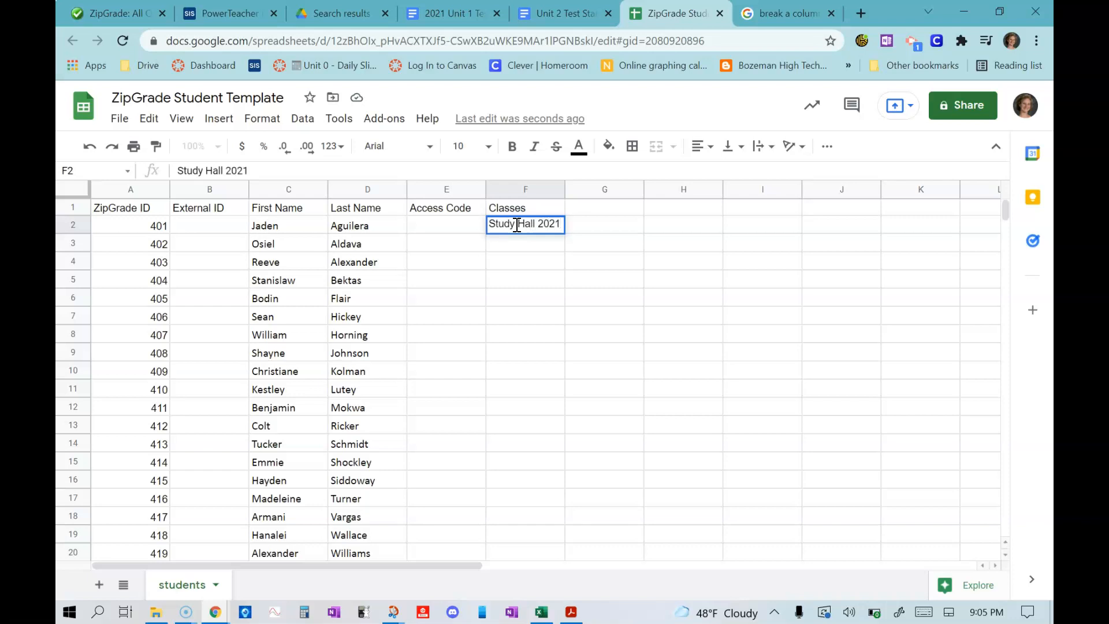
{"action": "key", "text": "Return"}
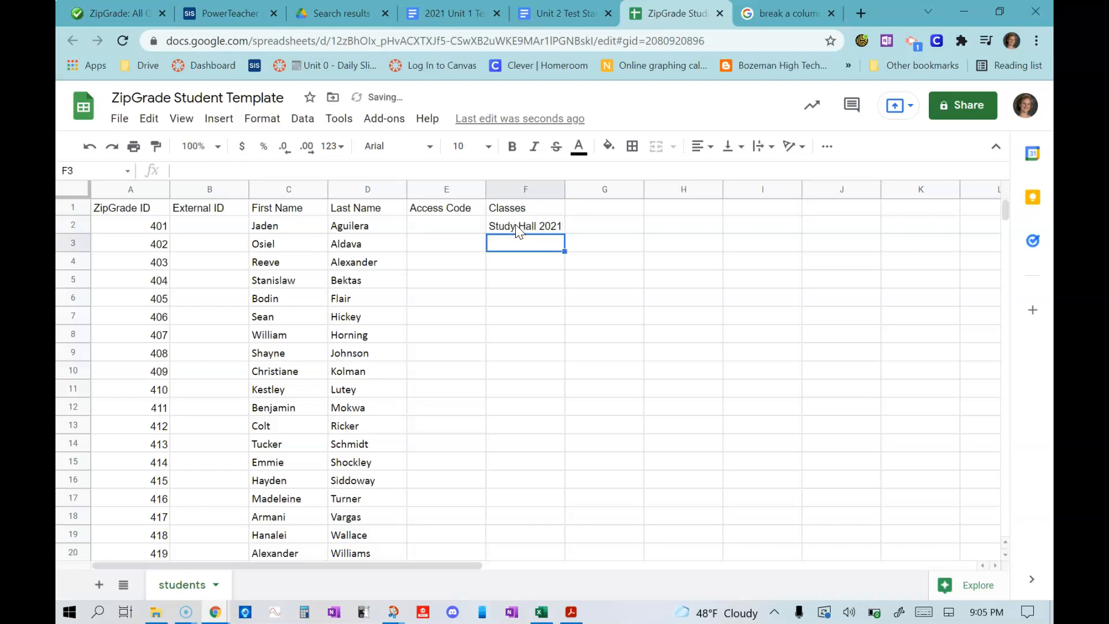
- Try to fill the class name from F2 down through F20
{"action": "left_click", "coordinate": [520, 225]}
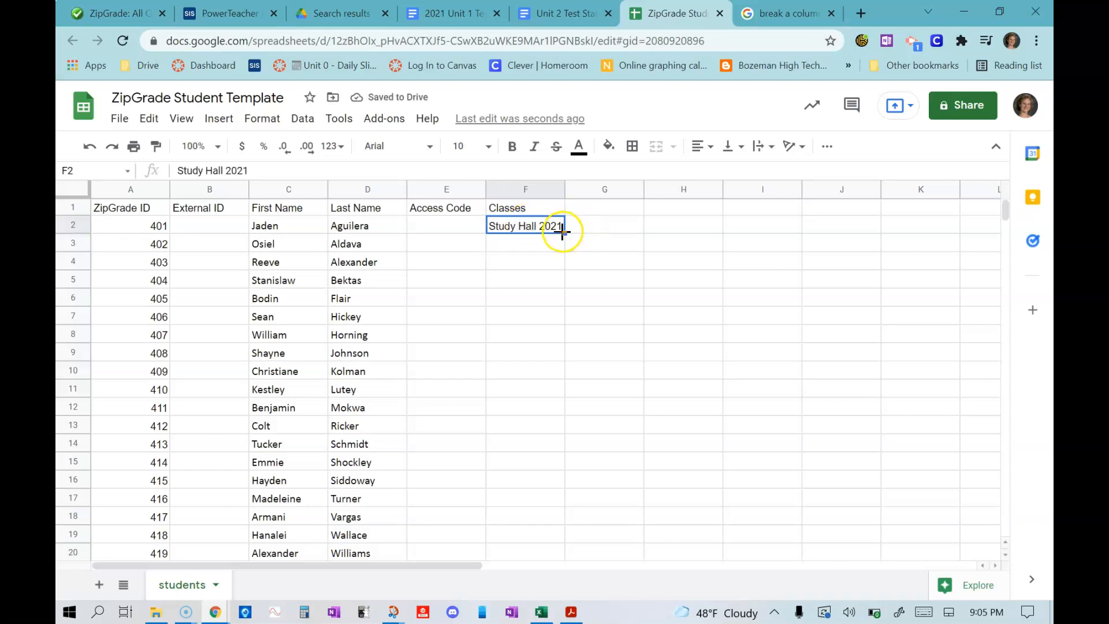
{"action": "left_click_drag", "start_coordinate": [565, 233], "coordinate": [541, 396]}
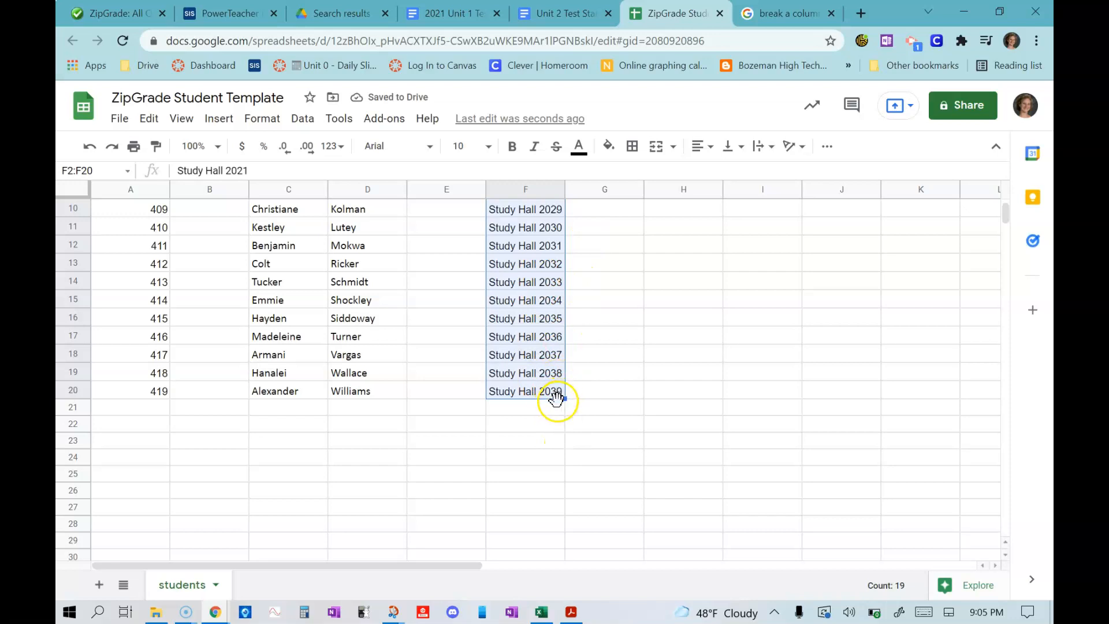
{"action": "scroll", "coordinate": [557, 402], "scroll_direction": "up", "scroll_amount": 3}
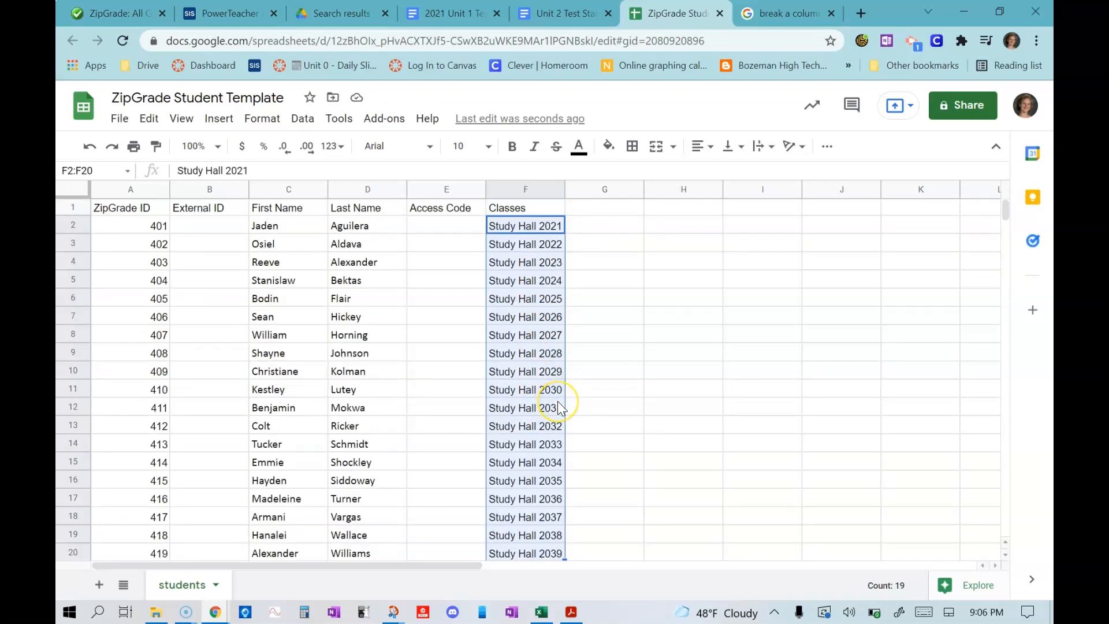
- Copy Study Hall 2021 from F2 and paste it over F3:F20 so all students share that class
{"action": "left_click", "coordinate": [524, 227]}
{"action": "key", "text": "ctrl+c"}
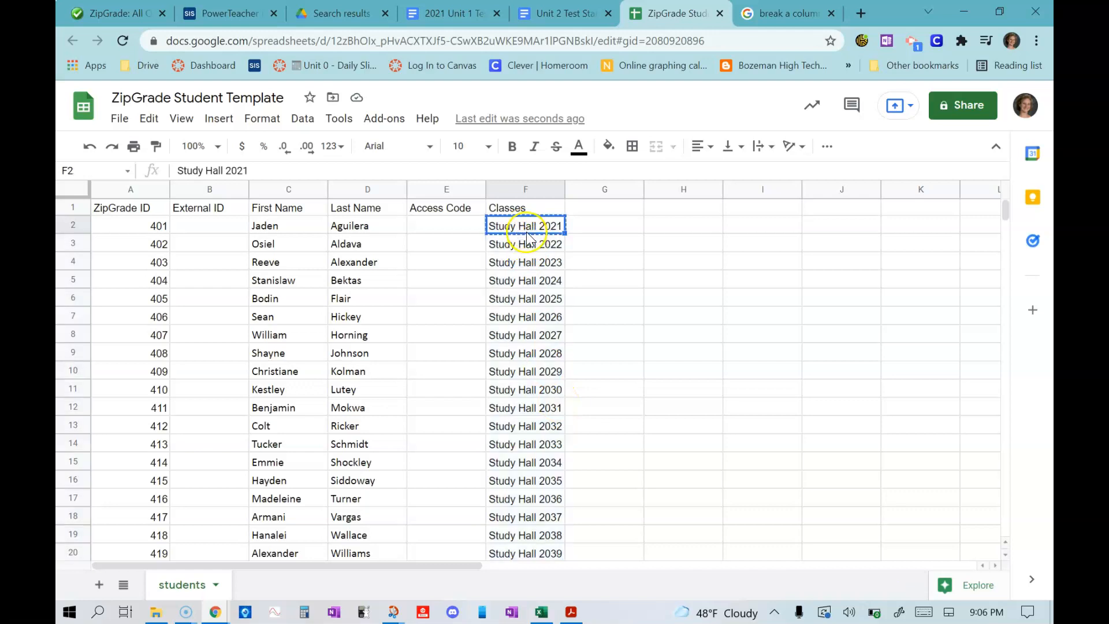
{"action": "left_click", "coordinate": [532, 248]}
{"action": "scroll", "coordinate": [533, 247], "scroll_direction": "down", "scroll_amount": 4}
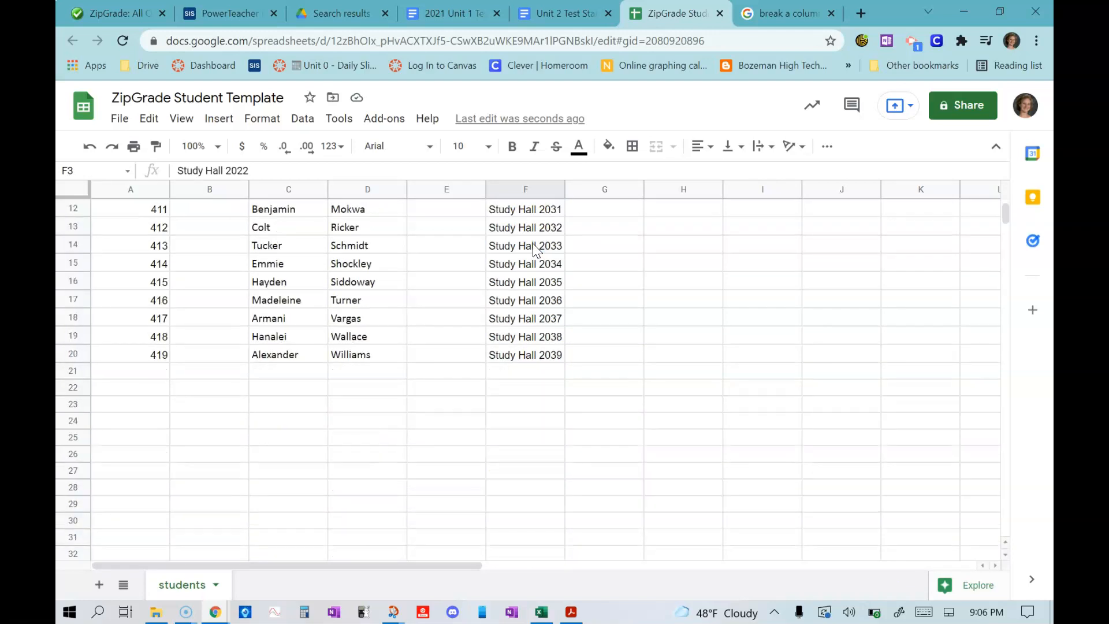
{"action": "left_click", "coordinate": [535, 354], "text": "shift"}
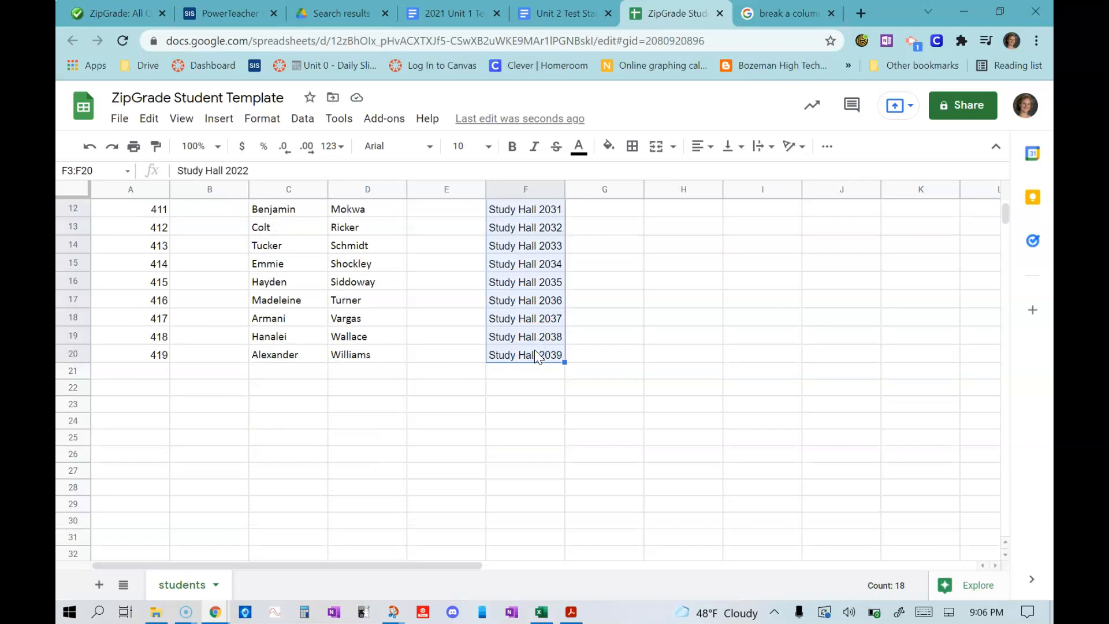
{"action": "key", "text": "ctrl+v"}
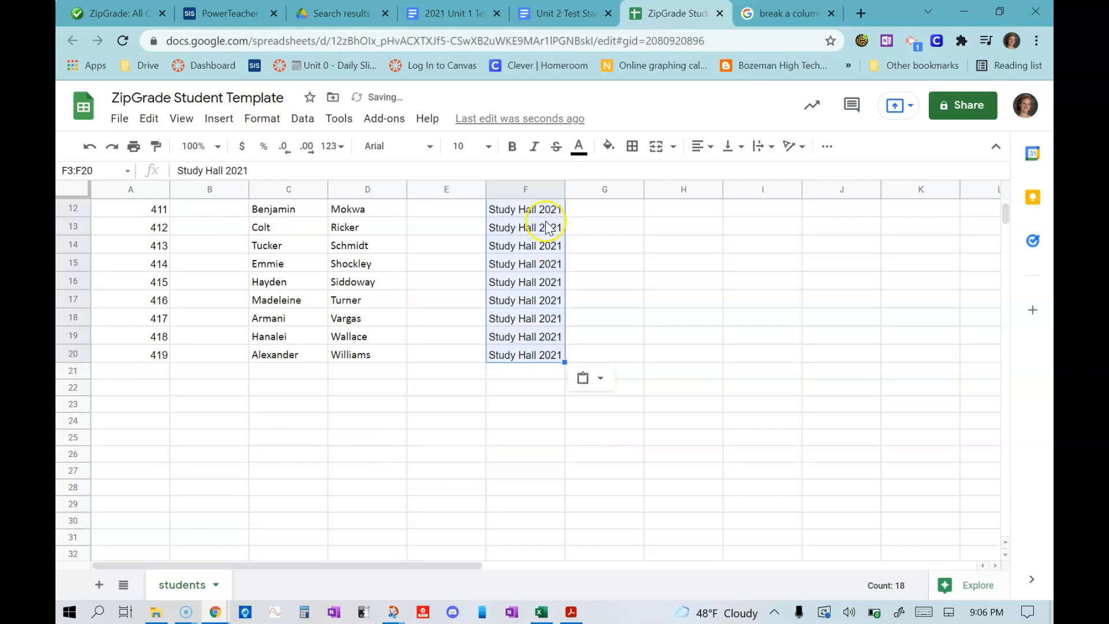
{"action": "scroll", "coordinate": [546, 358], "scroll_direction": "up", "scroll_amount": 4}
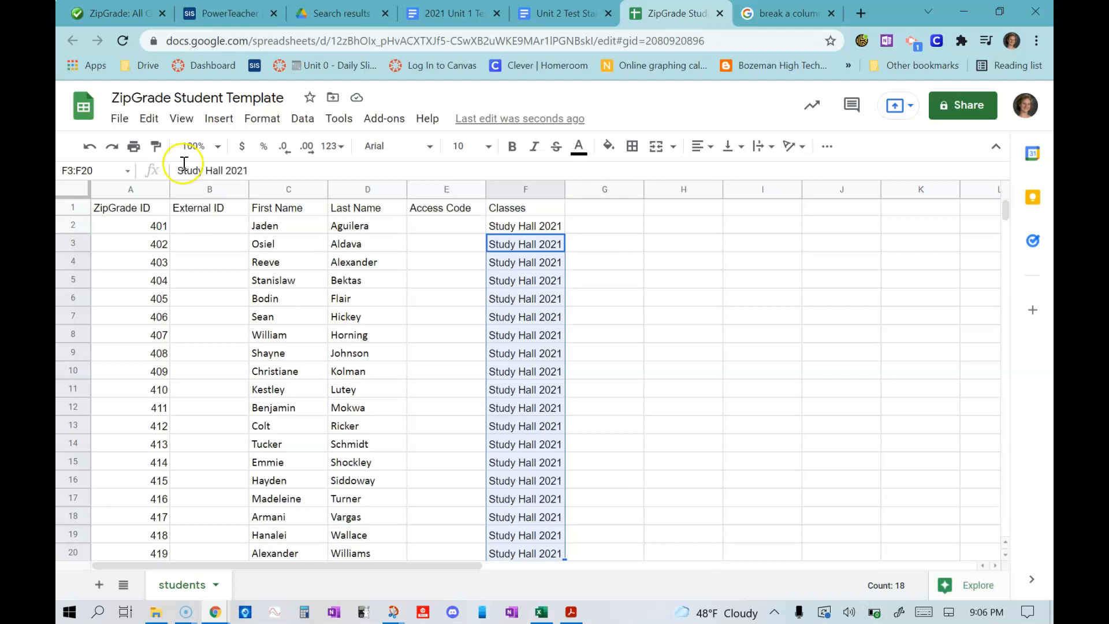
- Download the students sheet as comma-separated values (.csv)
{"action": "left_click", "coordinate": [121, 121]}
{"action": "mouse_move", "coordinate": [164, 321]}
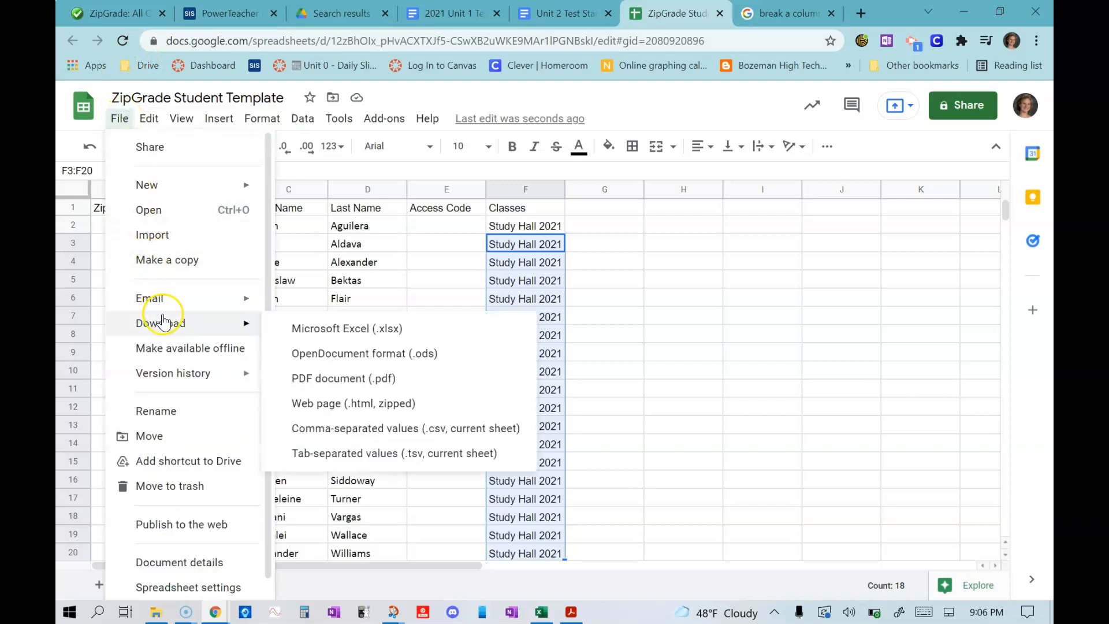
{"action": "left_click", "coordinate": [343, 428]}
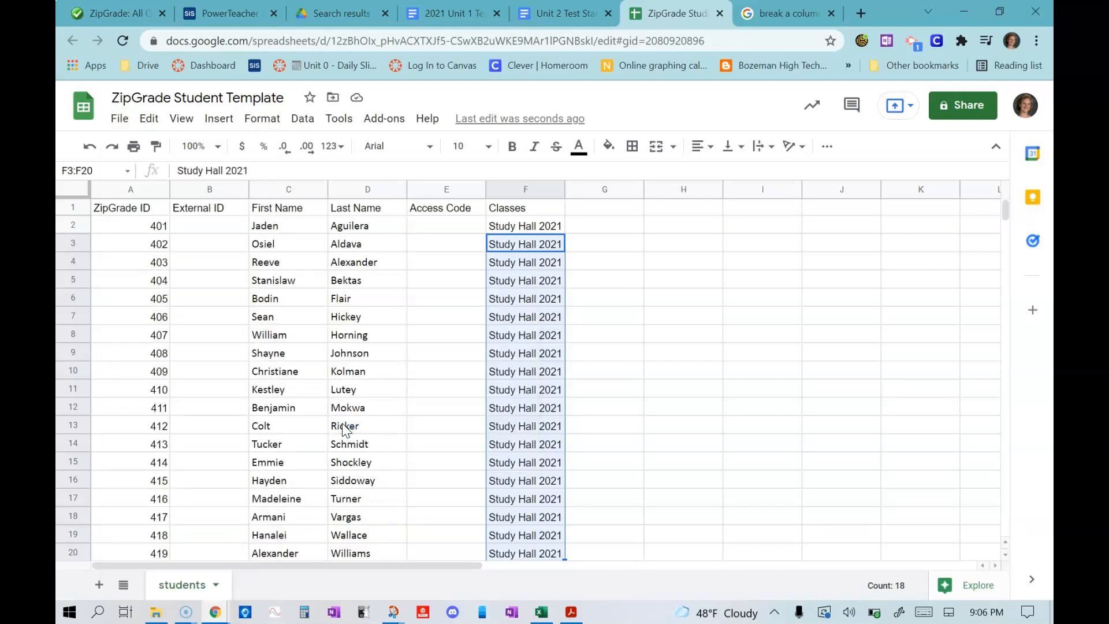
- Switch to Excel to check the downloaded student CSV, and close it
{"action": "key", "text": "alt+Tab"}
{"action": "left_click", "coordinate": [1035, 13]}
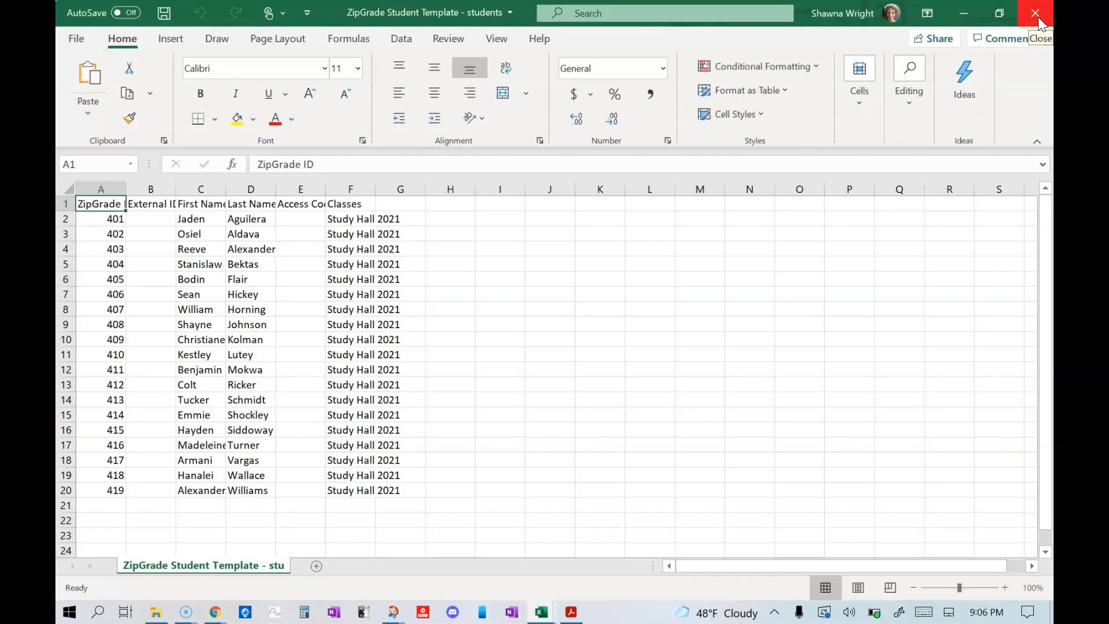
{"action": "left_click", "coordinate": [1038, 17]}
{"action": "left_click", "coordinate": [1038, 17]}
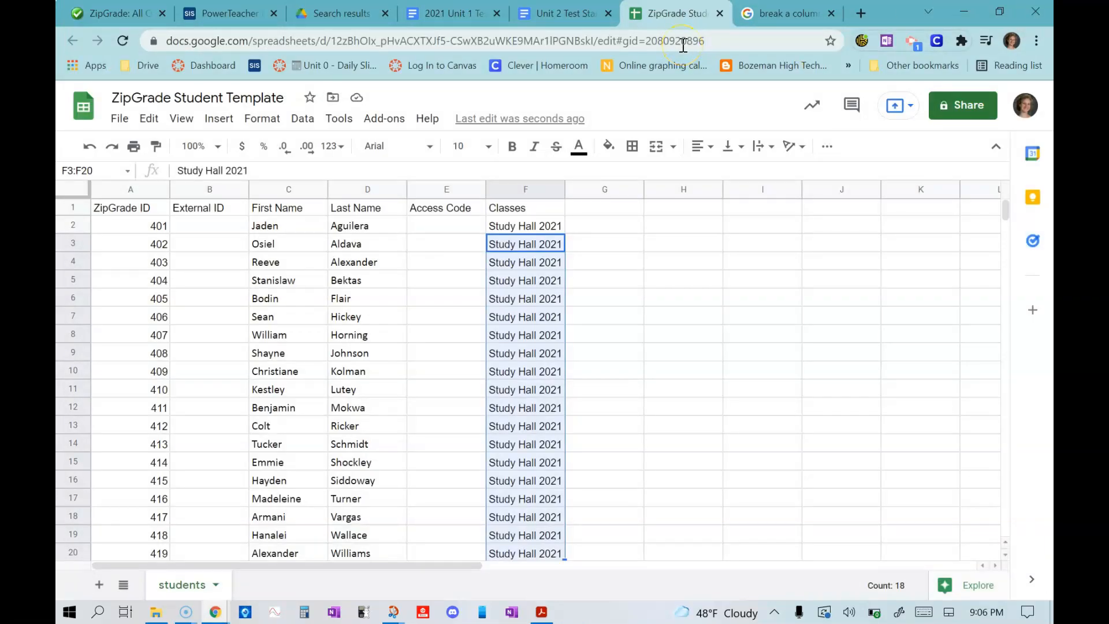
- Switch to ZipGrade and open the page for importing students from a CSV file
{"action": "left_click", "coordinate": [85, 12]}
{"action": "left_click", "coordinate": [207, 144]}
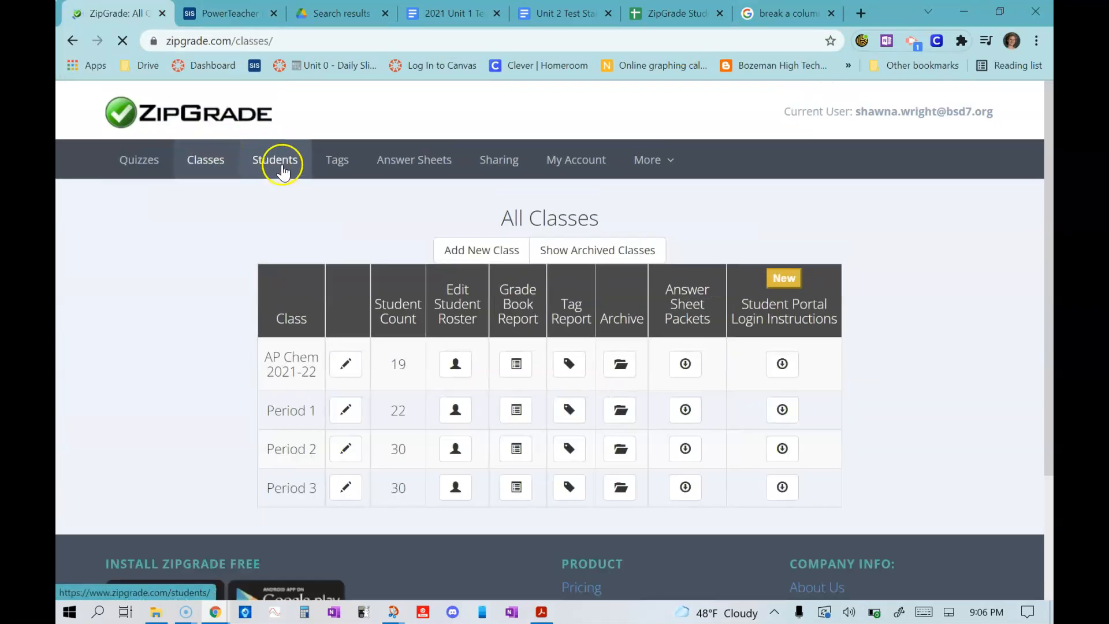
{"action": "left_click", "coordinate": [280, 163]}
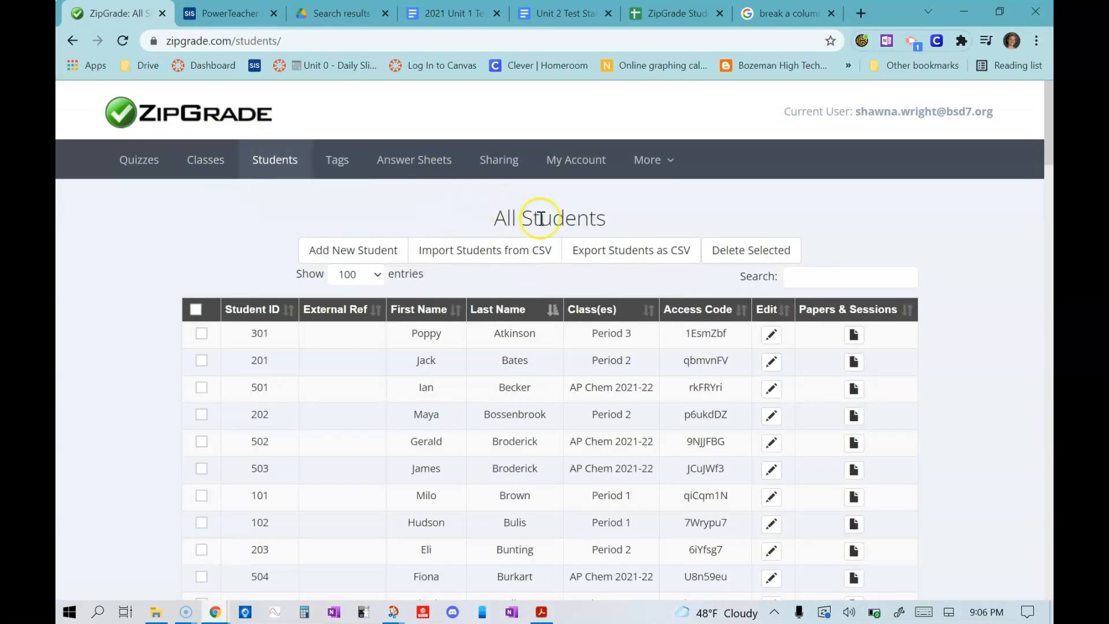
{"action": "left_click", "coordinate": [484, 264]}
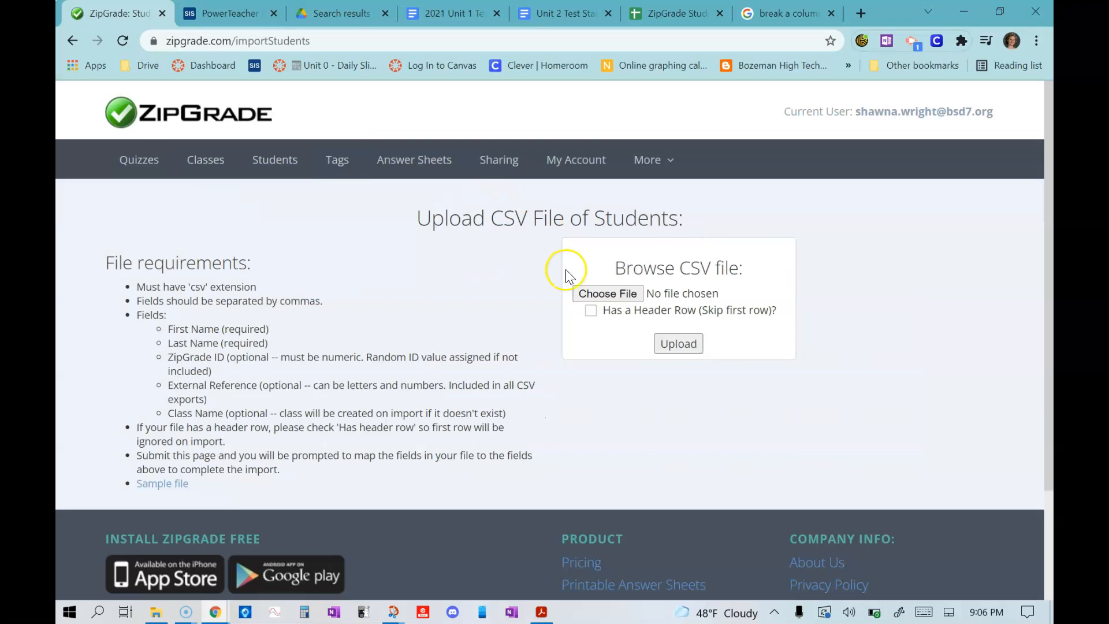
- Upload the file ZipGrade Student Template - students from Downloads, marking it as having a header row
{"action": "left_click", "coordinate": [608, 290]}
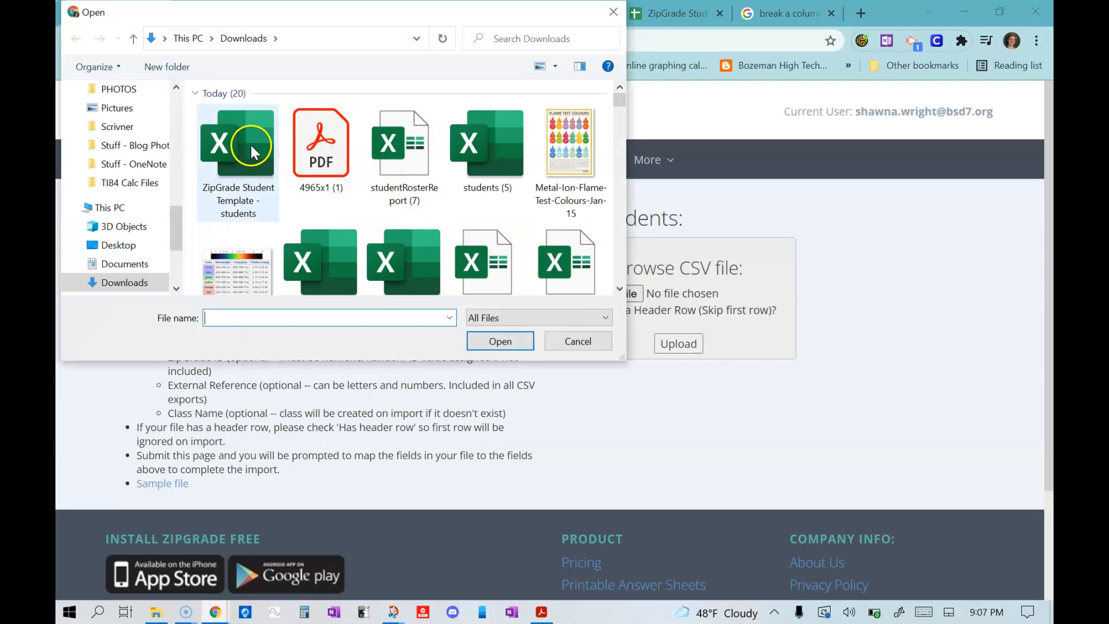
{"action": "left_click", "coordinate": [251, 145]}
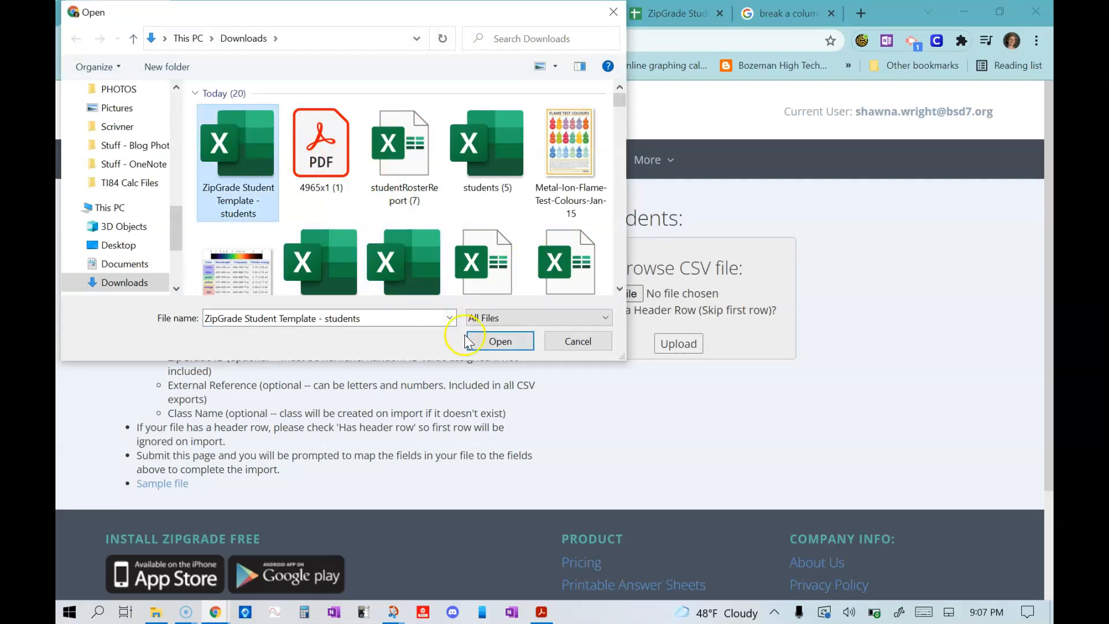
{"action": "left_click", "coordinate": [490, 340]}
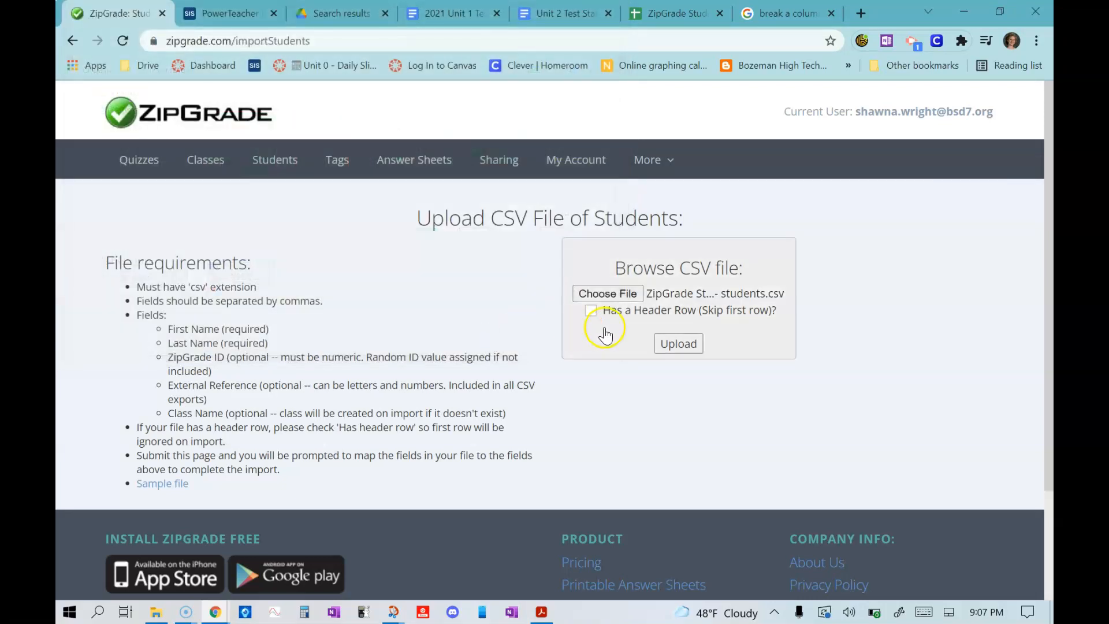
{"action": "left_click", "coordinate": [591, 311]}
{"action": "left_click", "coordinate": [679, 347]}
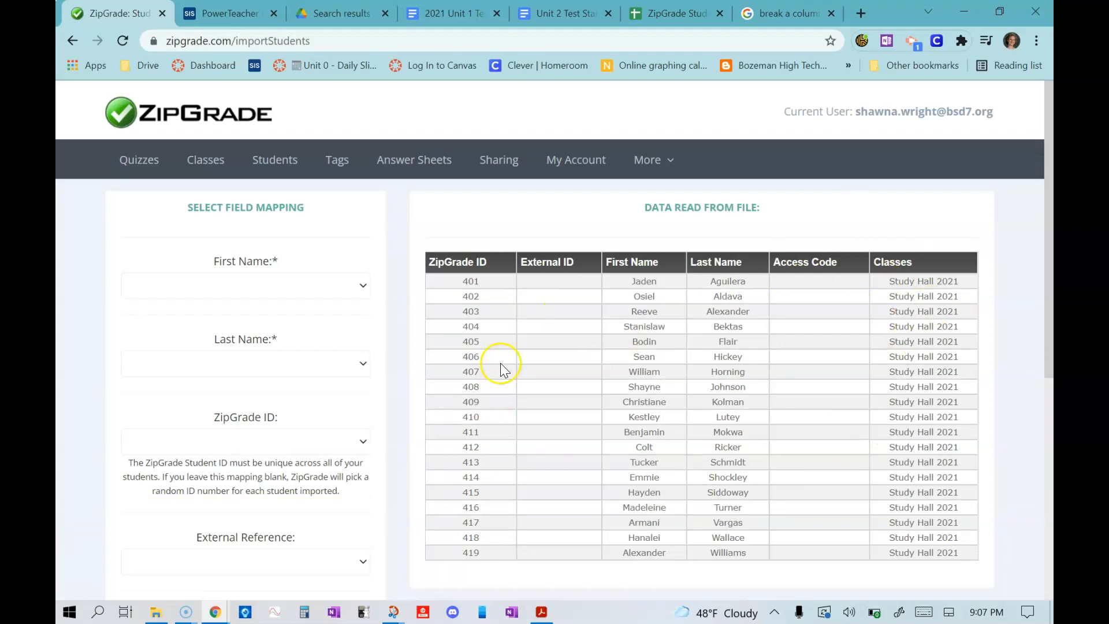
- Map the import's First Name field to the First Name column and Last Name to the Last Name column
{"action": "left_click", "coordinate": [248, 280]}
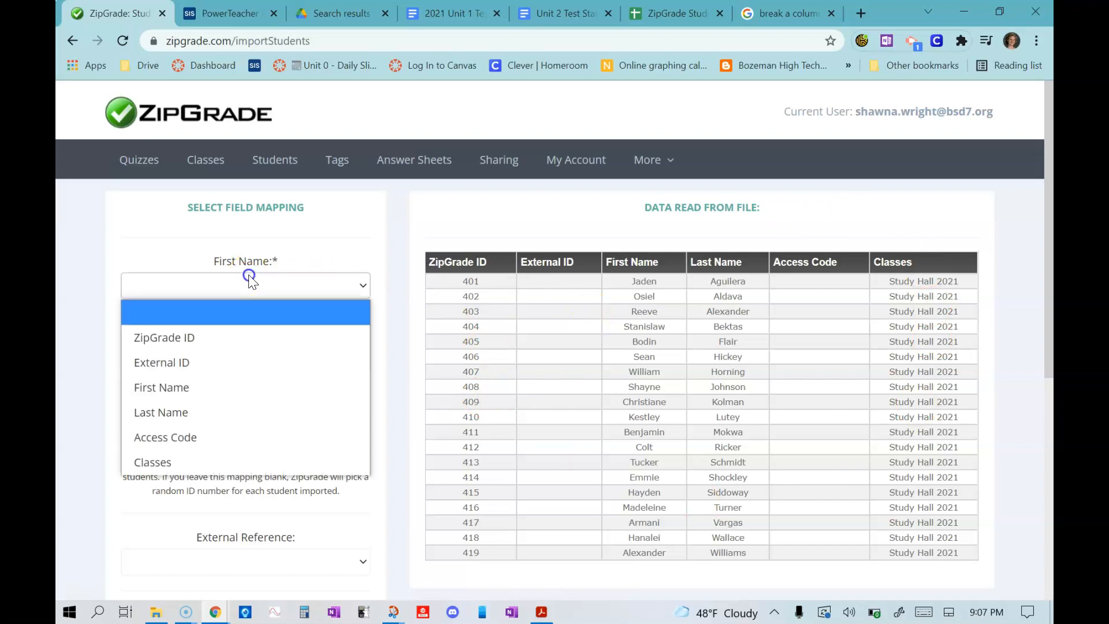
{"action": "left_click", "coordinate": [220, 389]}
{"action": "left_click", "coordinate": [230, 366]}
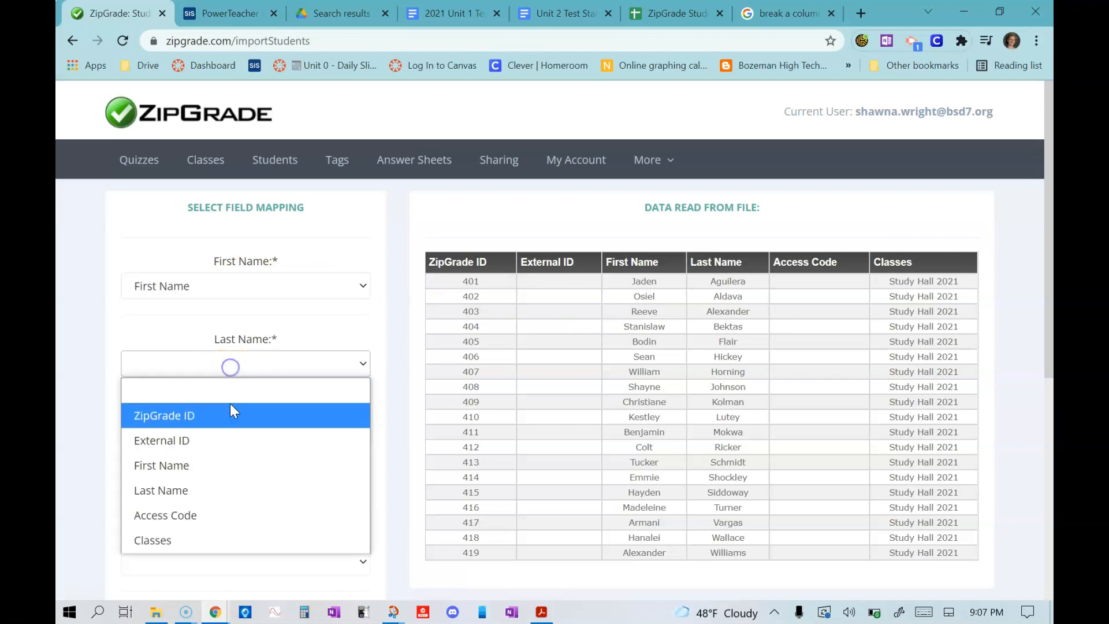
{"action": "left_click", "coordinate": [224, 487]}
{"action": "scroll", "coordinate": [226, 485], "scroll_direction": "down", "scroll_amount": 1}
{"action": "scroll", "coordinate": [227, 485], "scroll_direction": "down", "scroll_amount": 1}
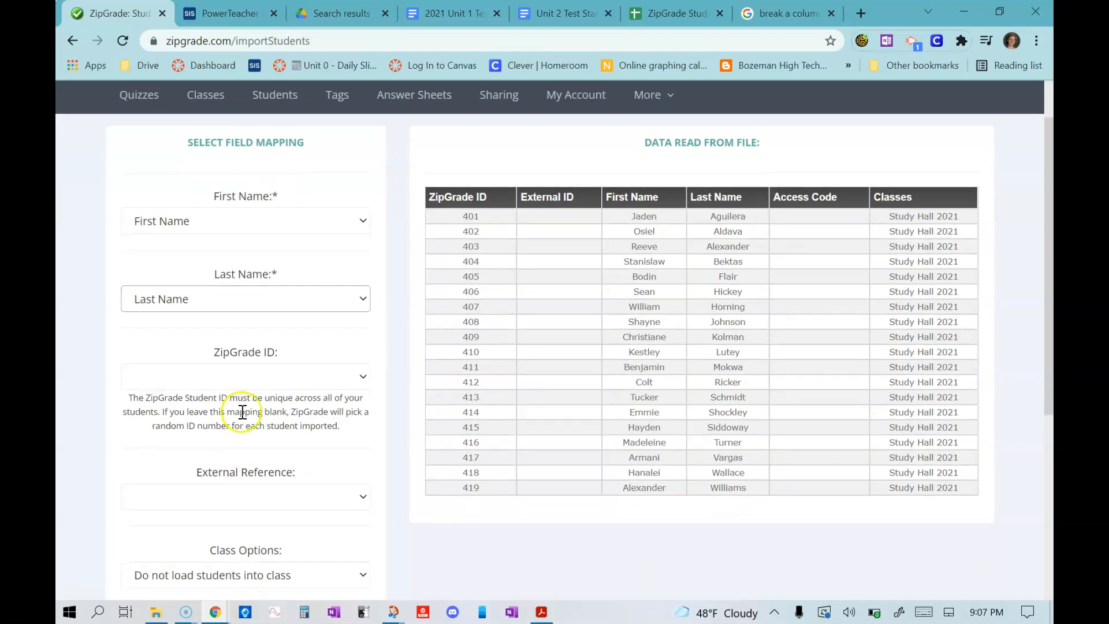
- Map the import's ZipGrade ID field to the ZipGrade ID column, leaving External Reference blank
{"action": "left_click", "coordinate": [248, 384]}
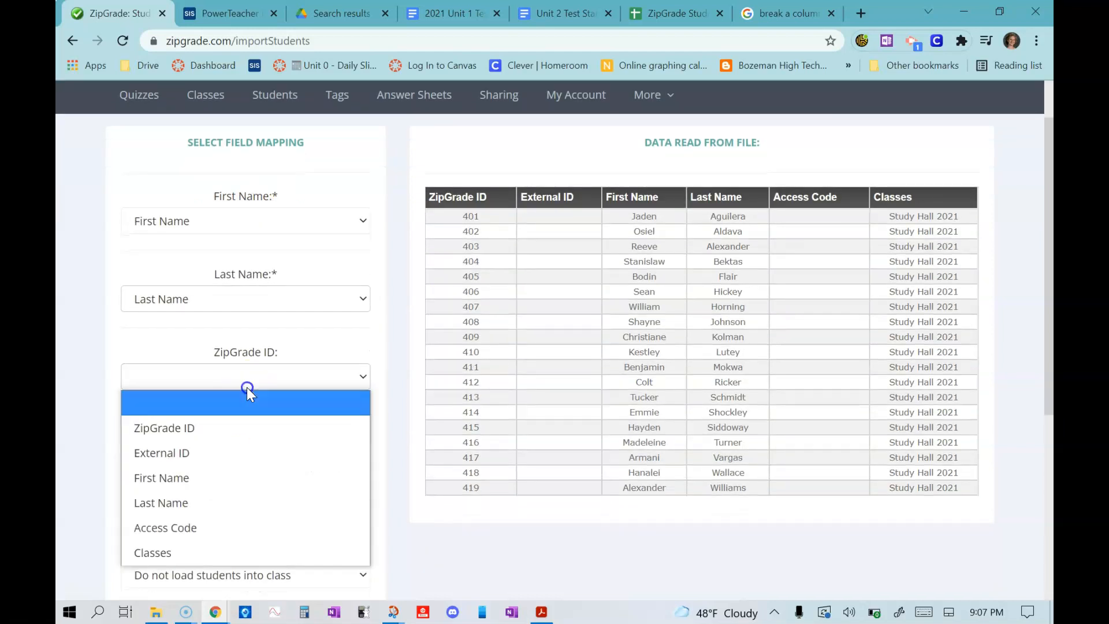
{"action": "left_click", "coordinate": [245, 432]}
{"action": "scroll", "coordinate": [248, 442], "scroll_direction": "down", "scroll_amount": 1}
{"action": "scroll", "coordinate": [248, 442], "scroll_direction": "down", "scroll_amount": 1}
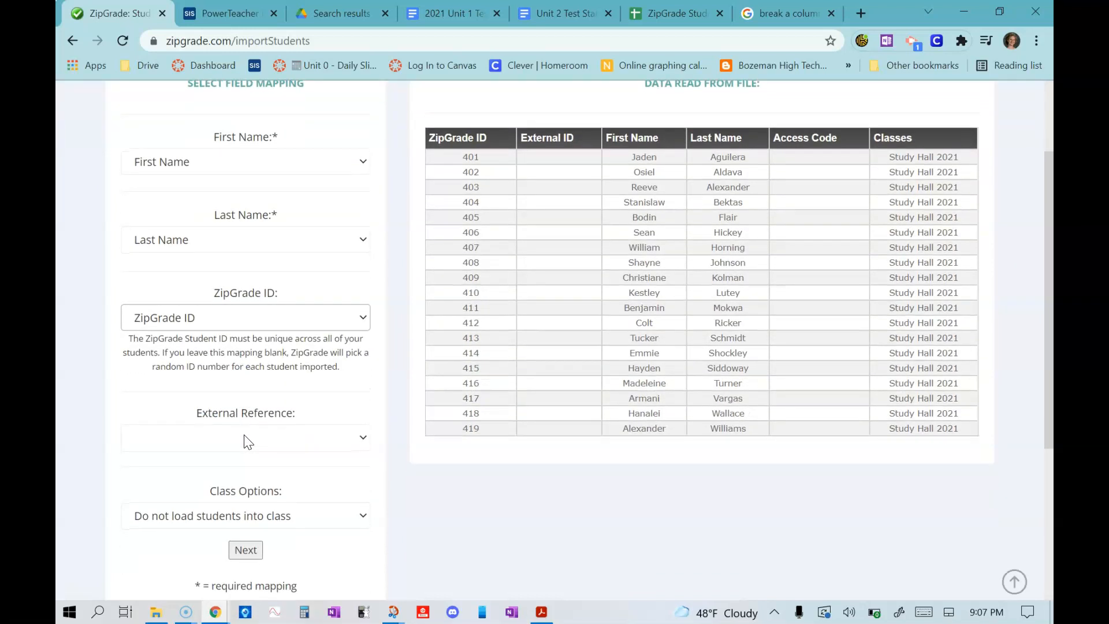
{"action": "left_click", "coordinate": [246, 439]}
{"action": "right_click", "coordinate": [244, 435]}
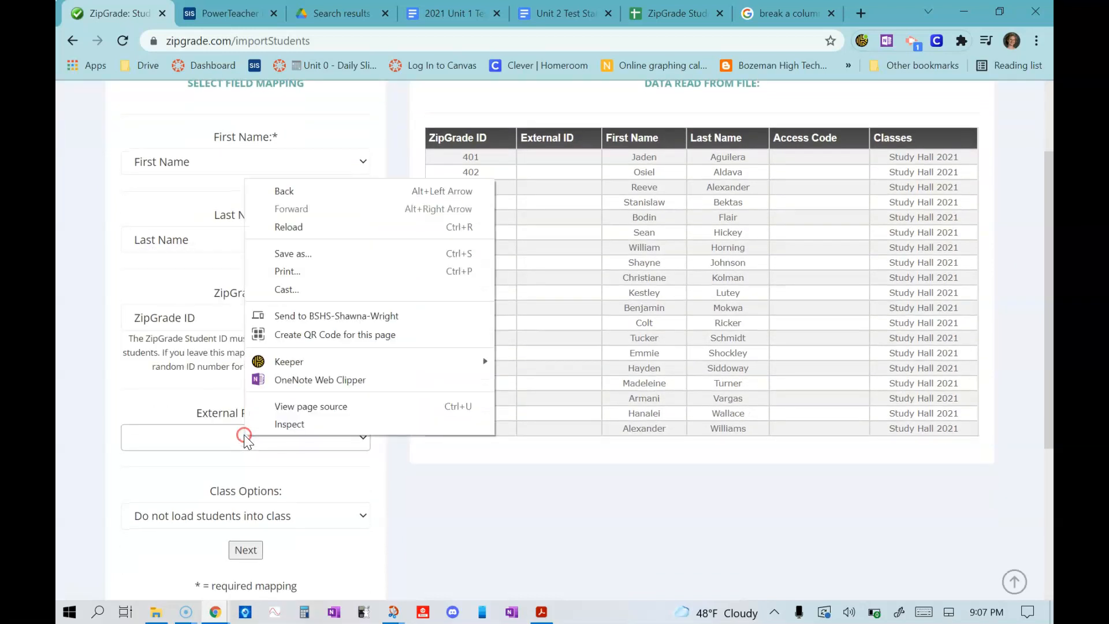
- Set the class option to place students into class by import field, using the Classes column, and submit the import
{"action": "left_click", "coordinate": [238, 514]}
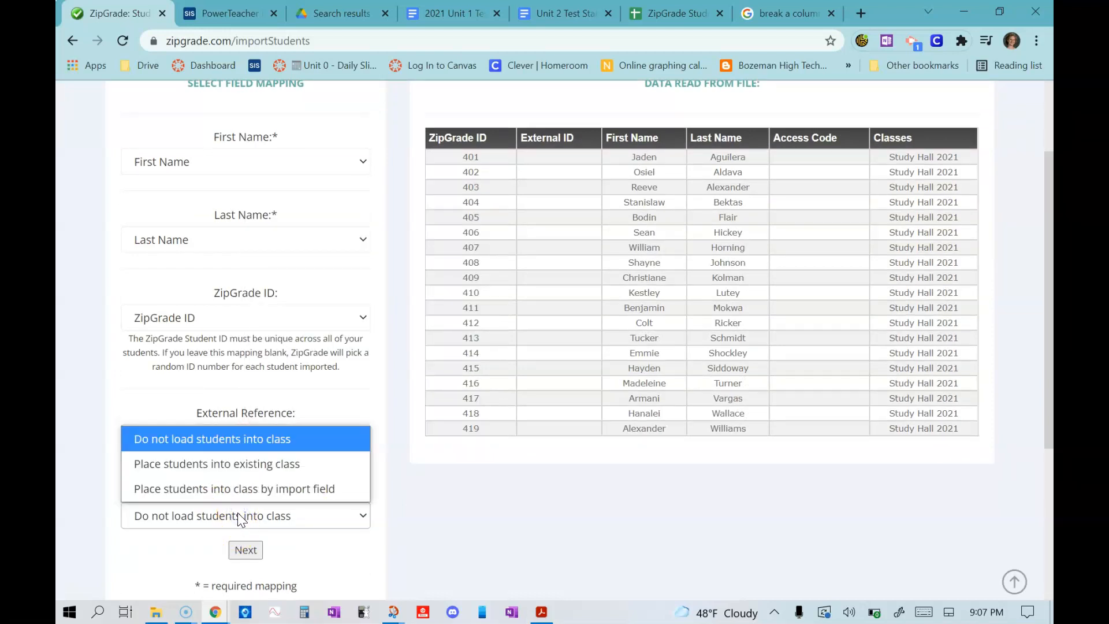
{"action": "left_click", "coordinate": [235, 448]}
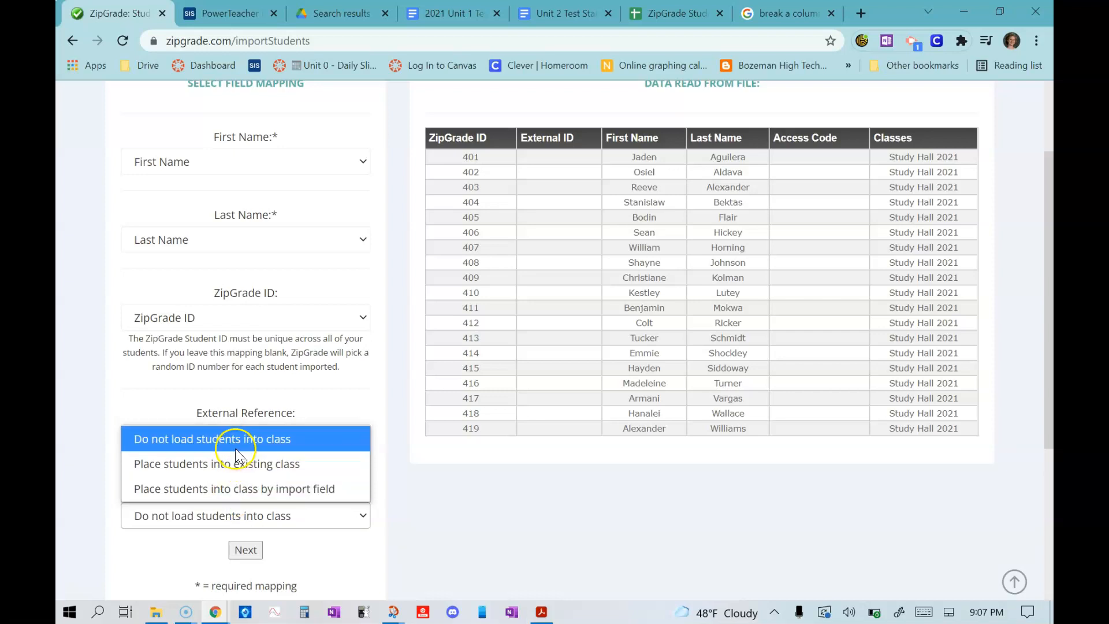
{"action": "left_click", "coordinate": [248, 489]}
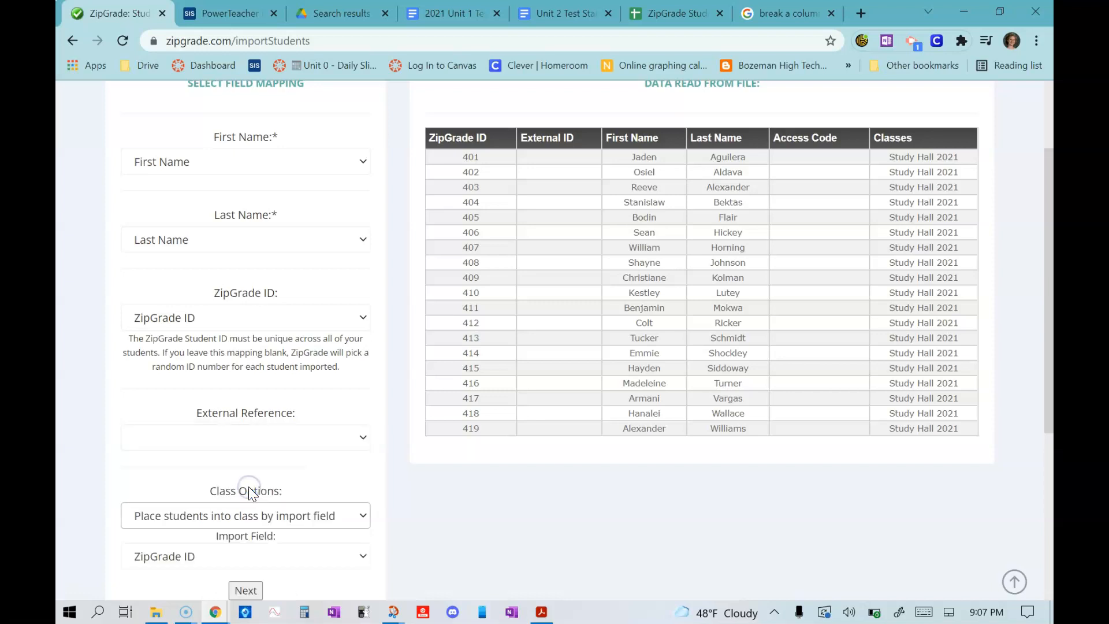
{"action": "scroll", "coordinate": [249, 488], "scroll_direction": "down", "scroll_amount": 2}
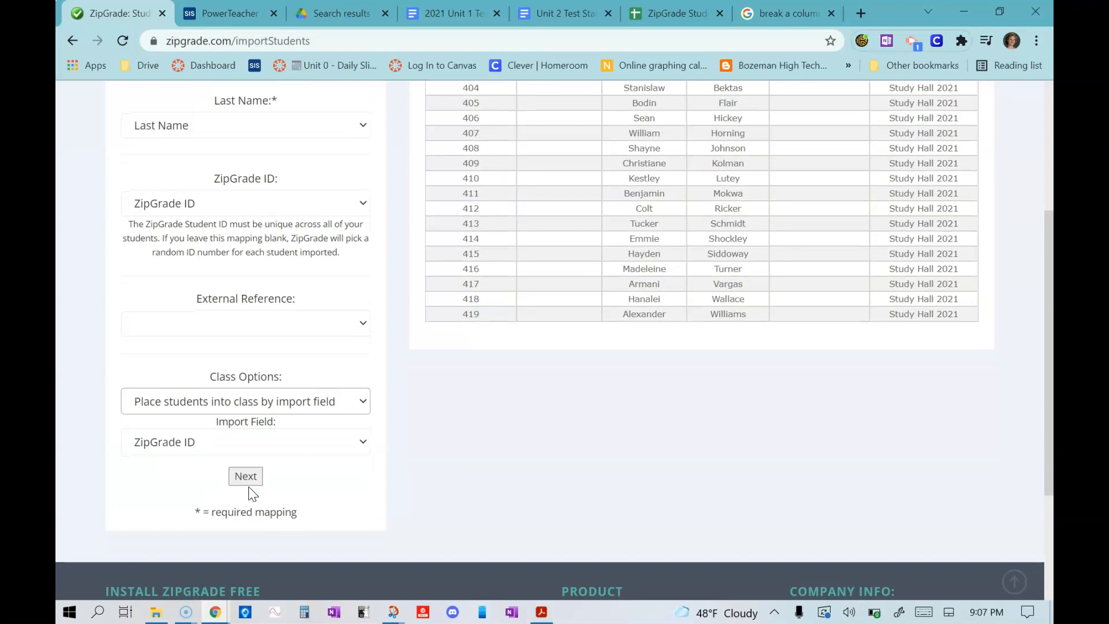
{"action": "scroll", "coordinate": [252, 493], "scroll_direction": "up", "scroll_amount": 3}
{"action": "scroll", "coordinate": [252, 493], "scroll_direction": "down", "scroll_amount": 2}
{"action": "left_click", "coordinate": [287, 509]}
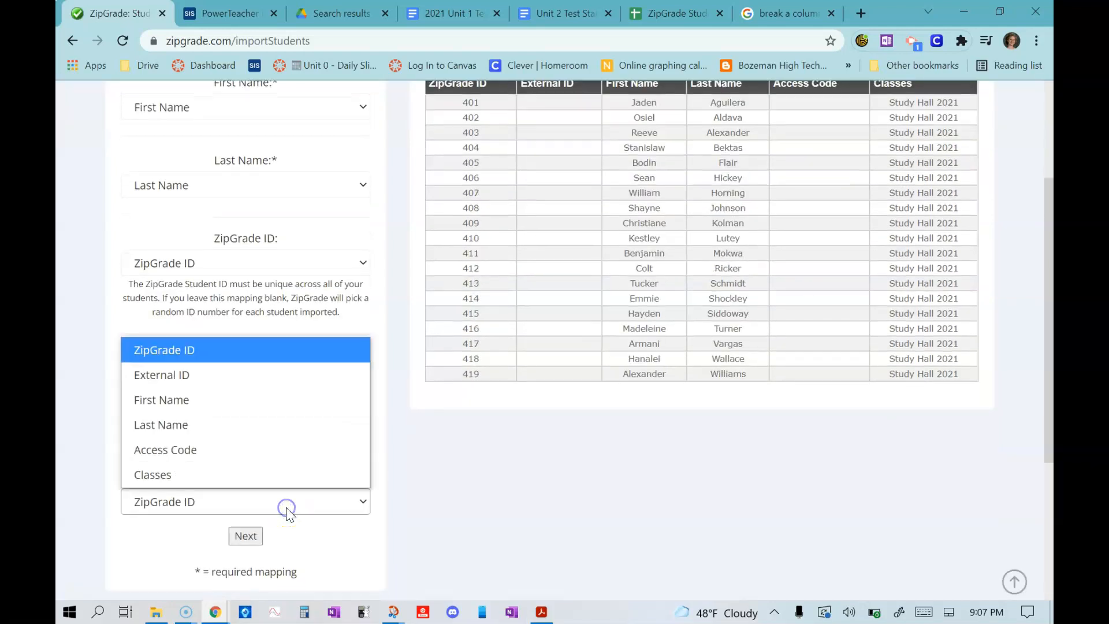
{"action": "left_click", "coordinate": [231, 475]}
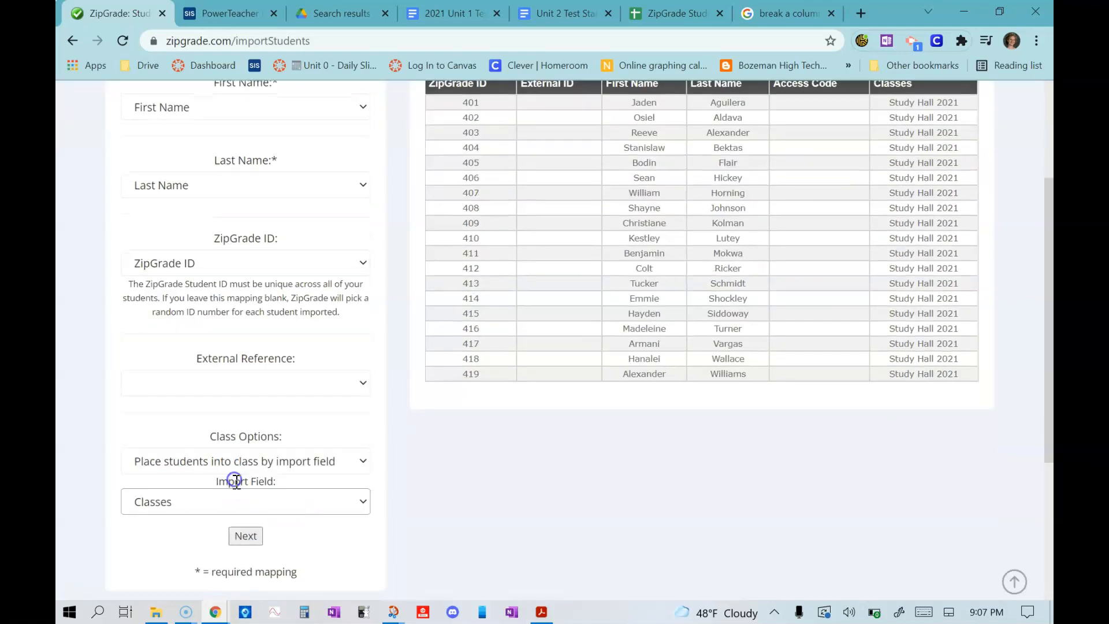
{"action": "left_click", "coordinate": [251, 549]}
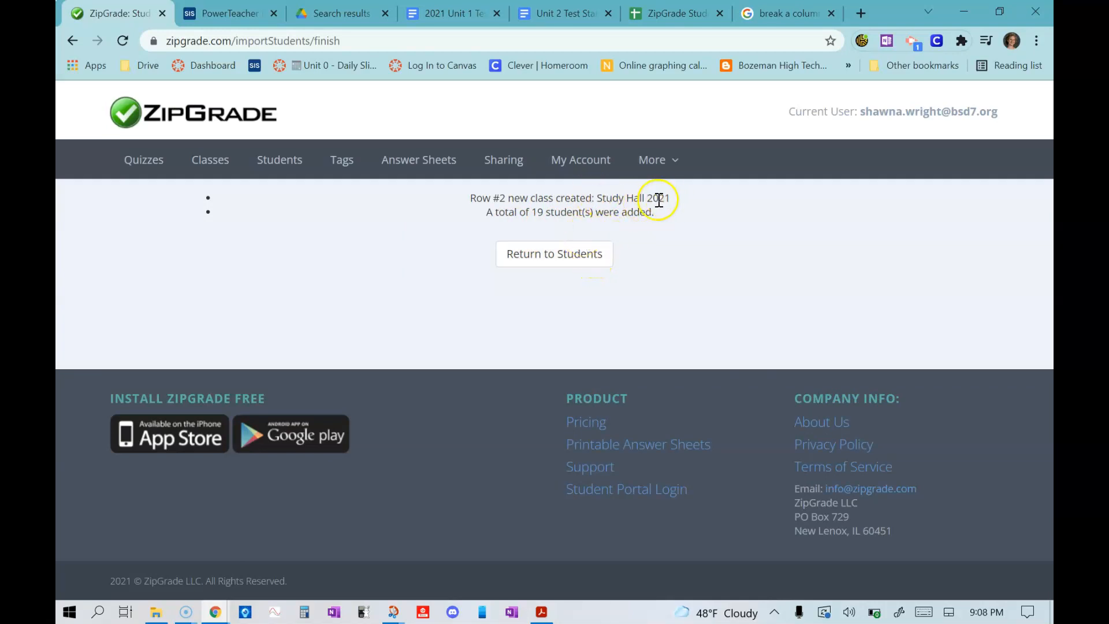
- Return to the student list, then open the list of all classes and check for the Study Hall 2021 class
{"action": "left_click", "coordinate": [541, 258]}
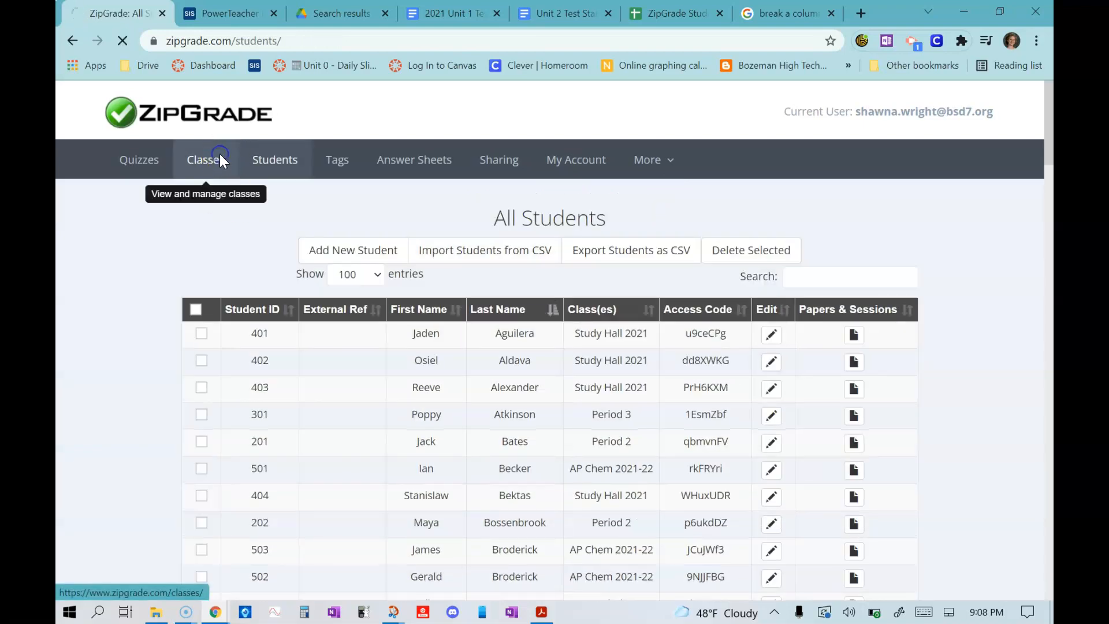
{"action": "left_click", "coordinate": [220, 156]}
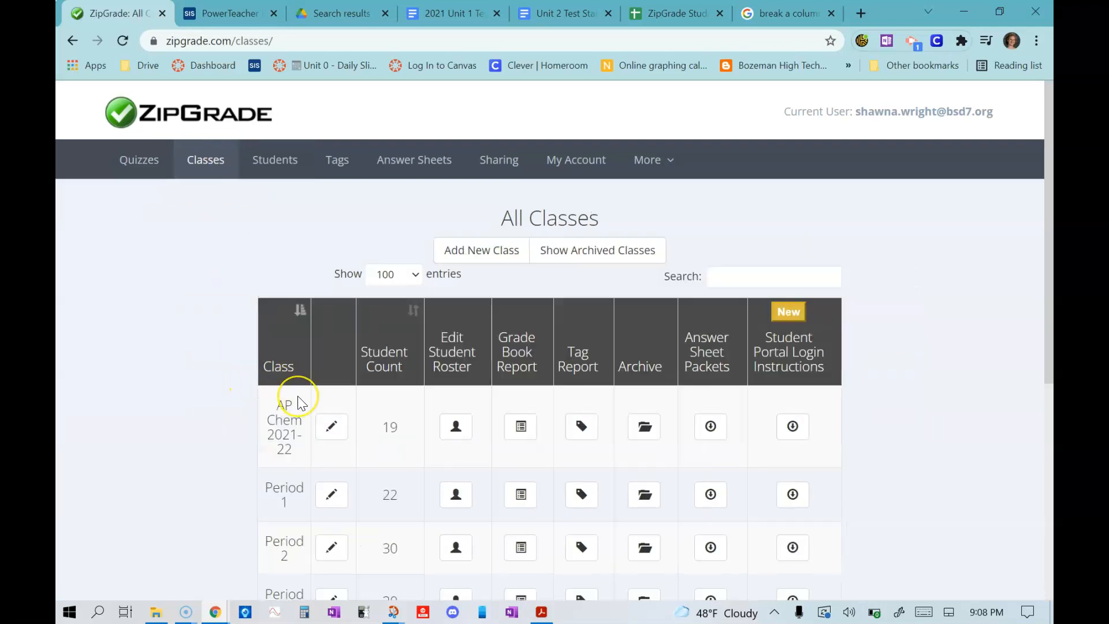
{"action": "scroll", "coordinate": [297, 398], "scroll_direction": "down", "scroll_amount": 3}
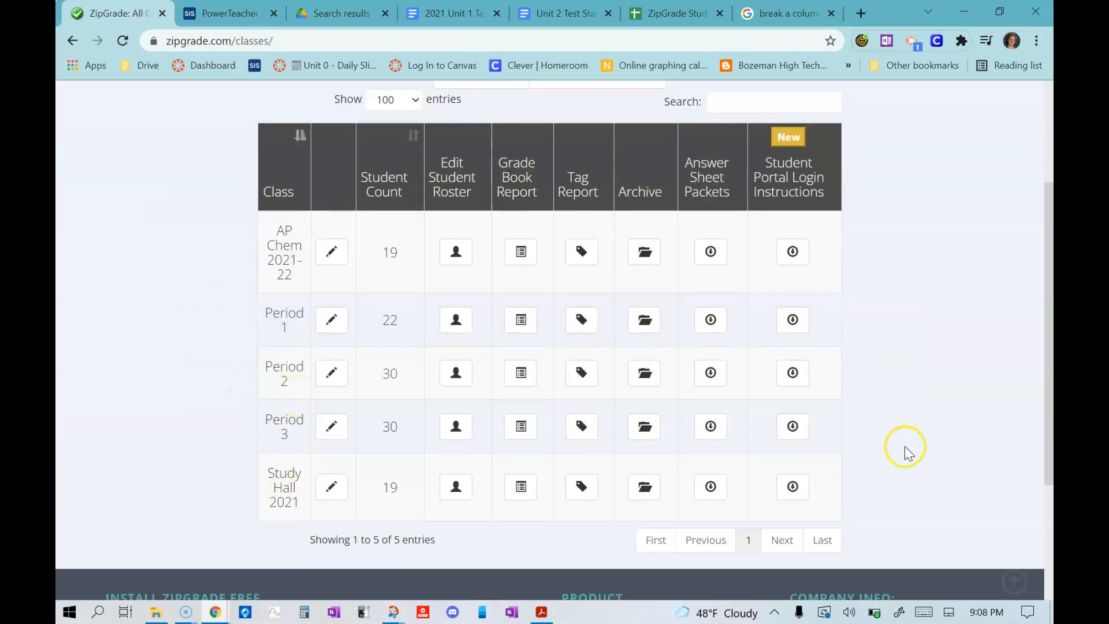